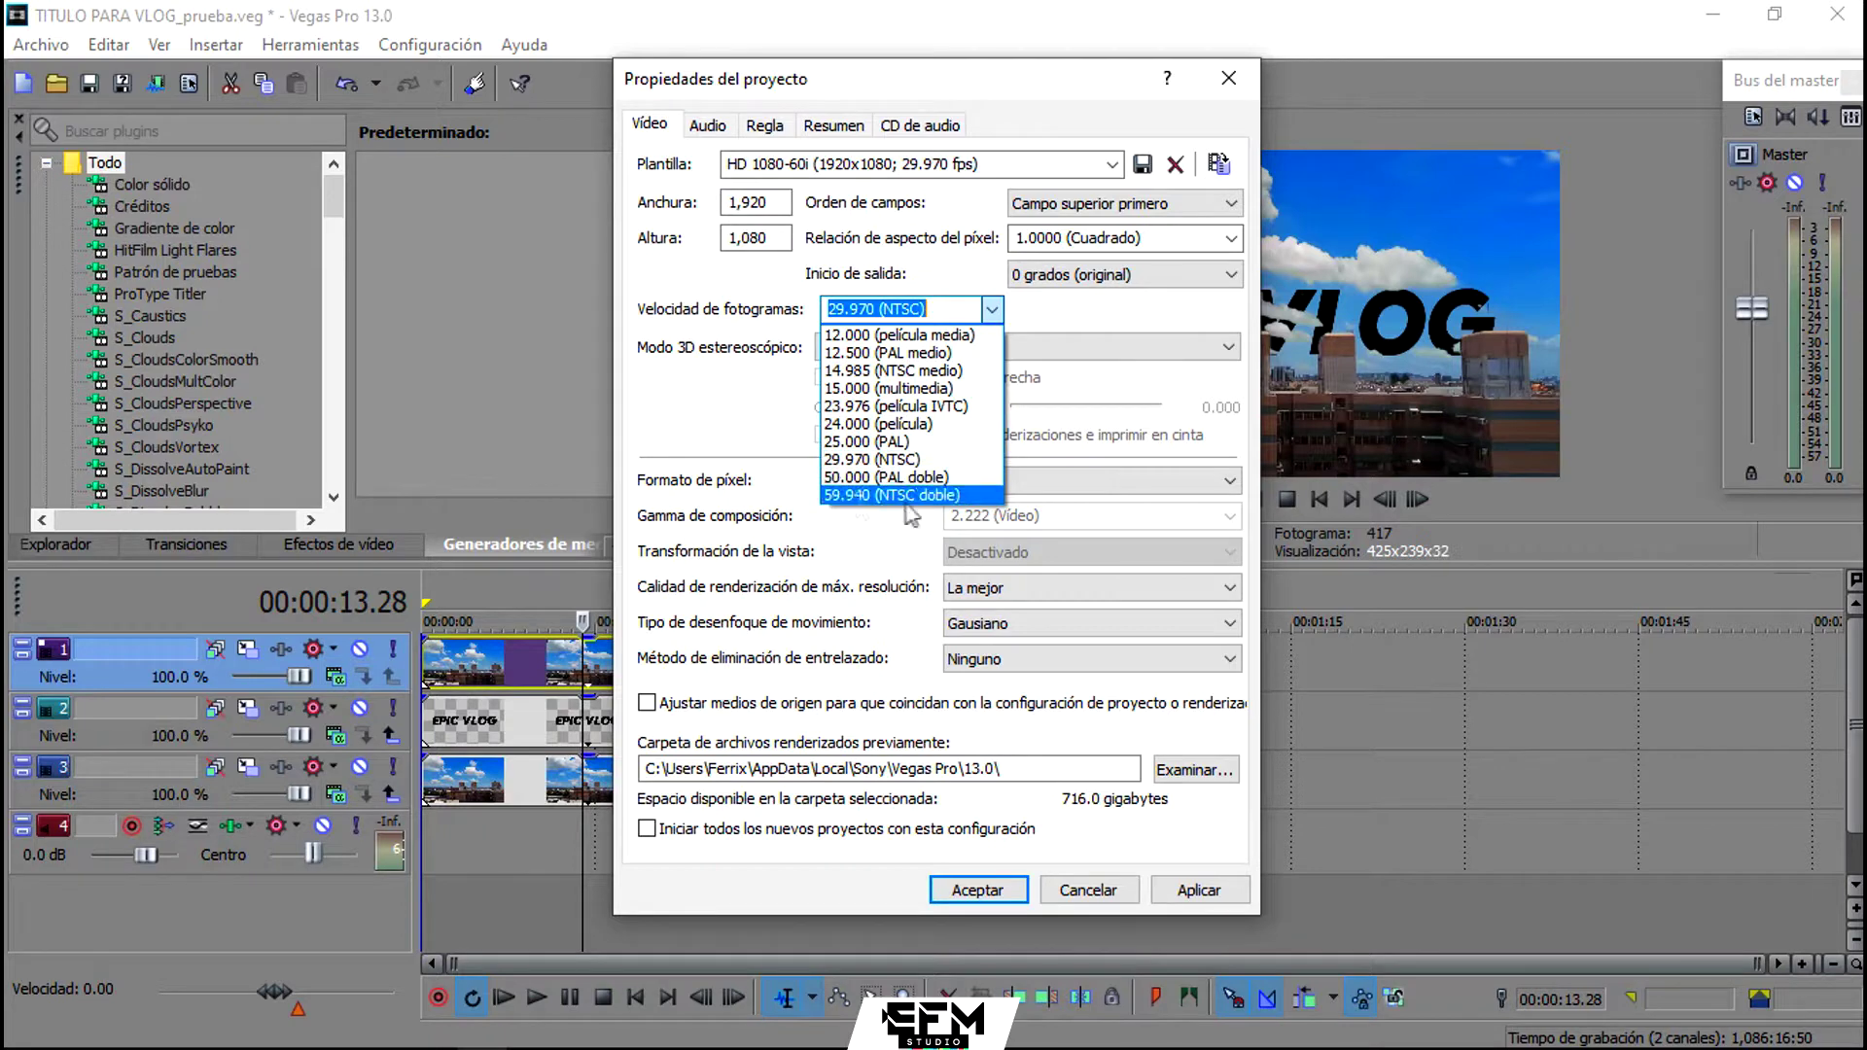
Step: Set the project frame rate to 29.970 (NTSC) and full-resolution rendering quality to La mejor, and apply the project properties
click(865, 459)
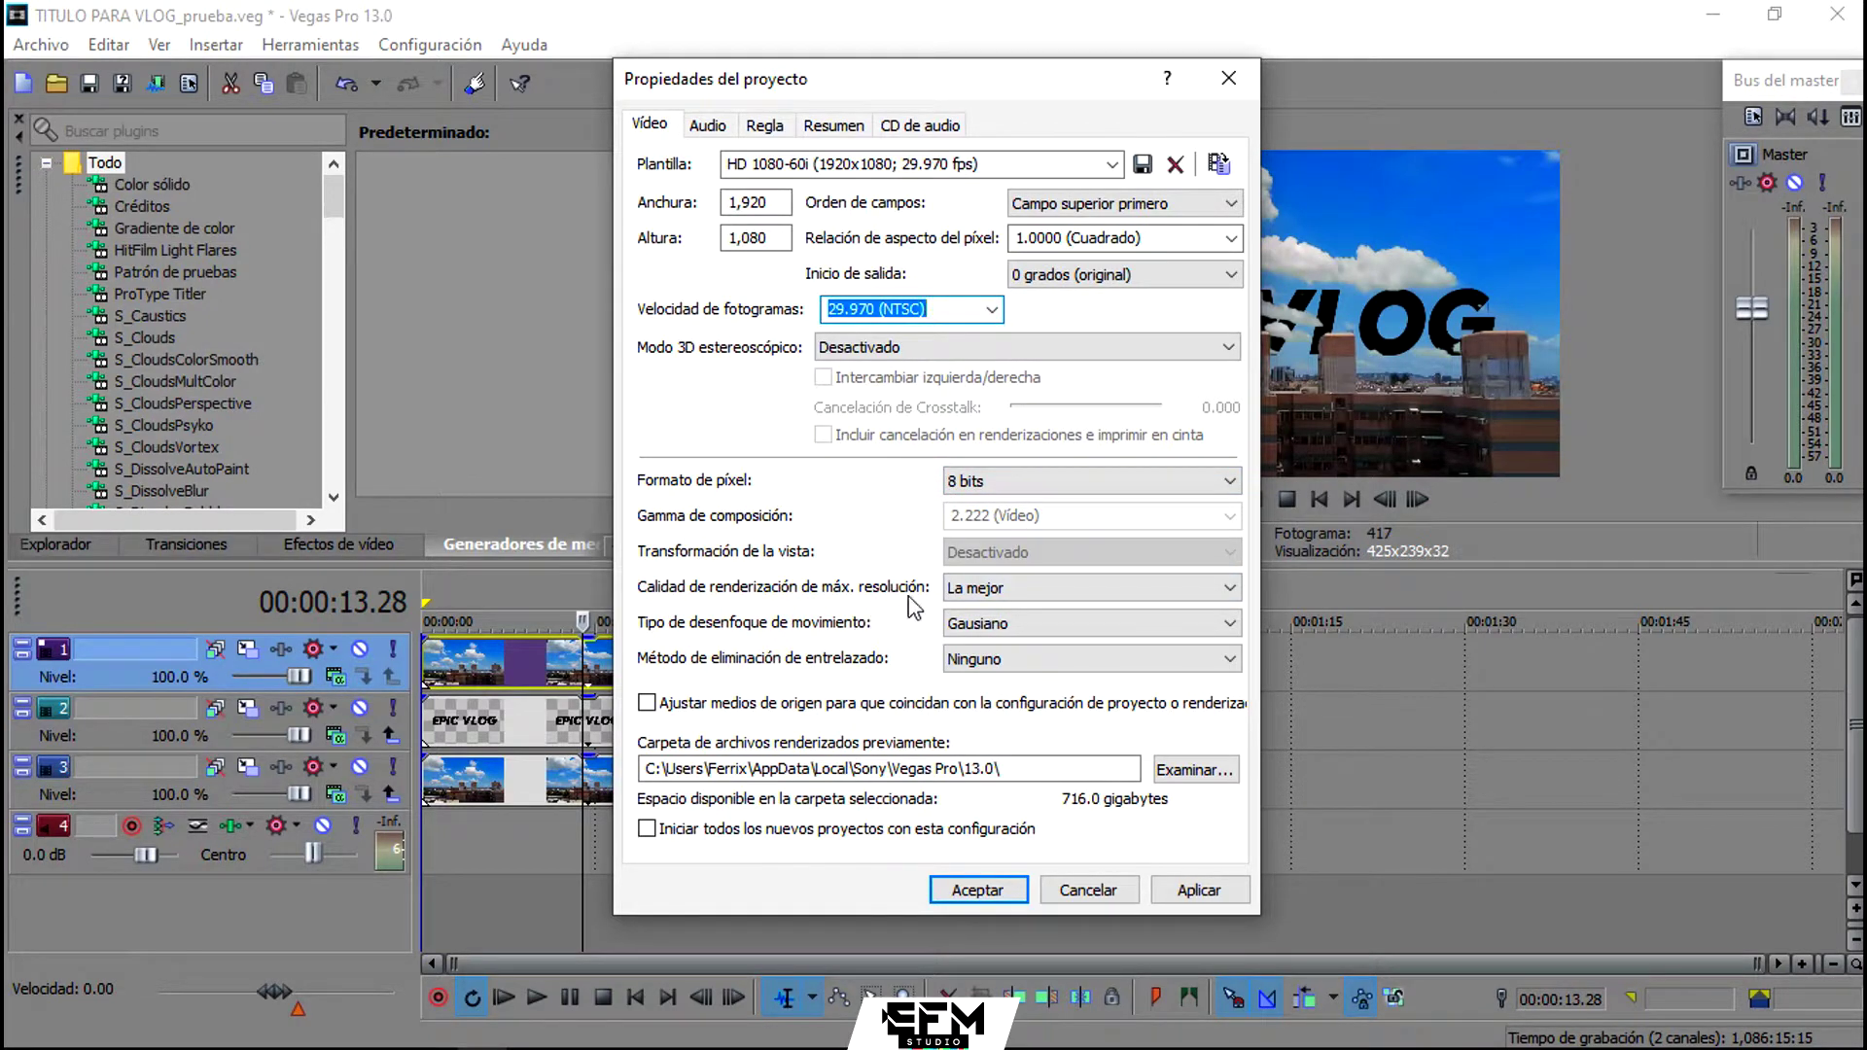
click(1005, 592)
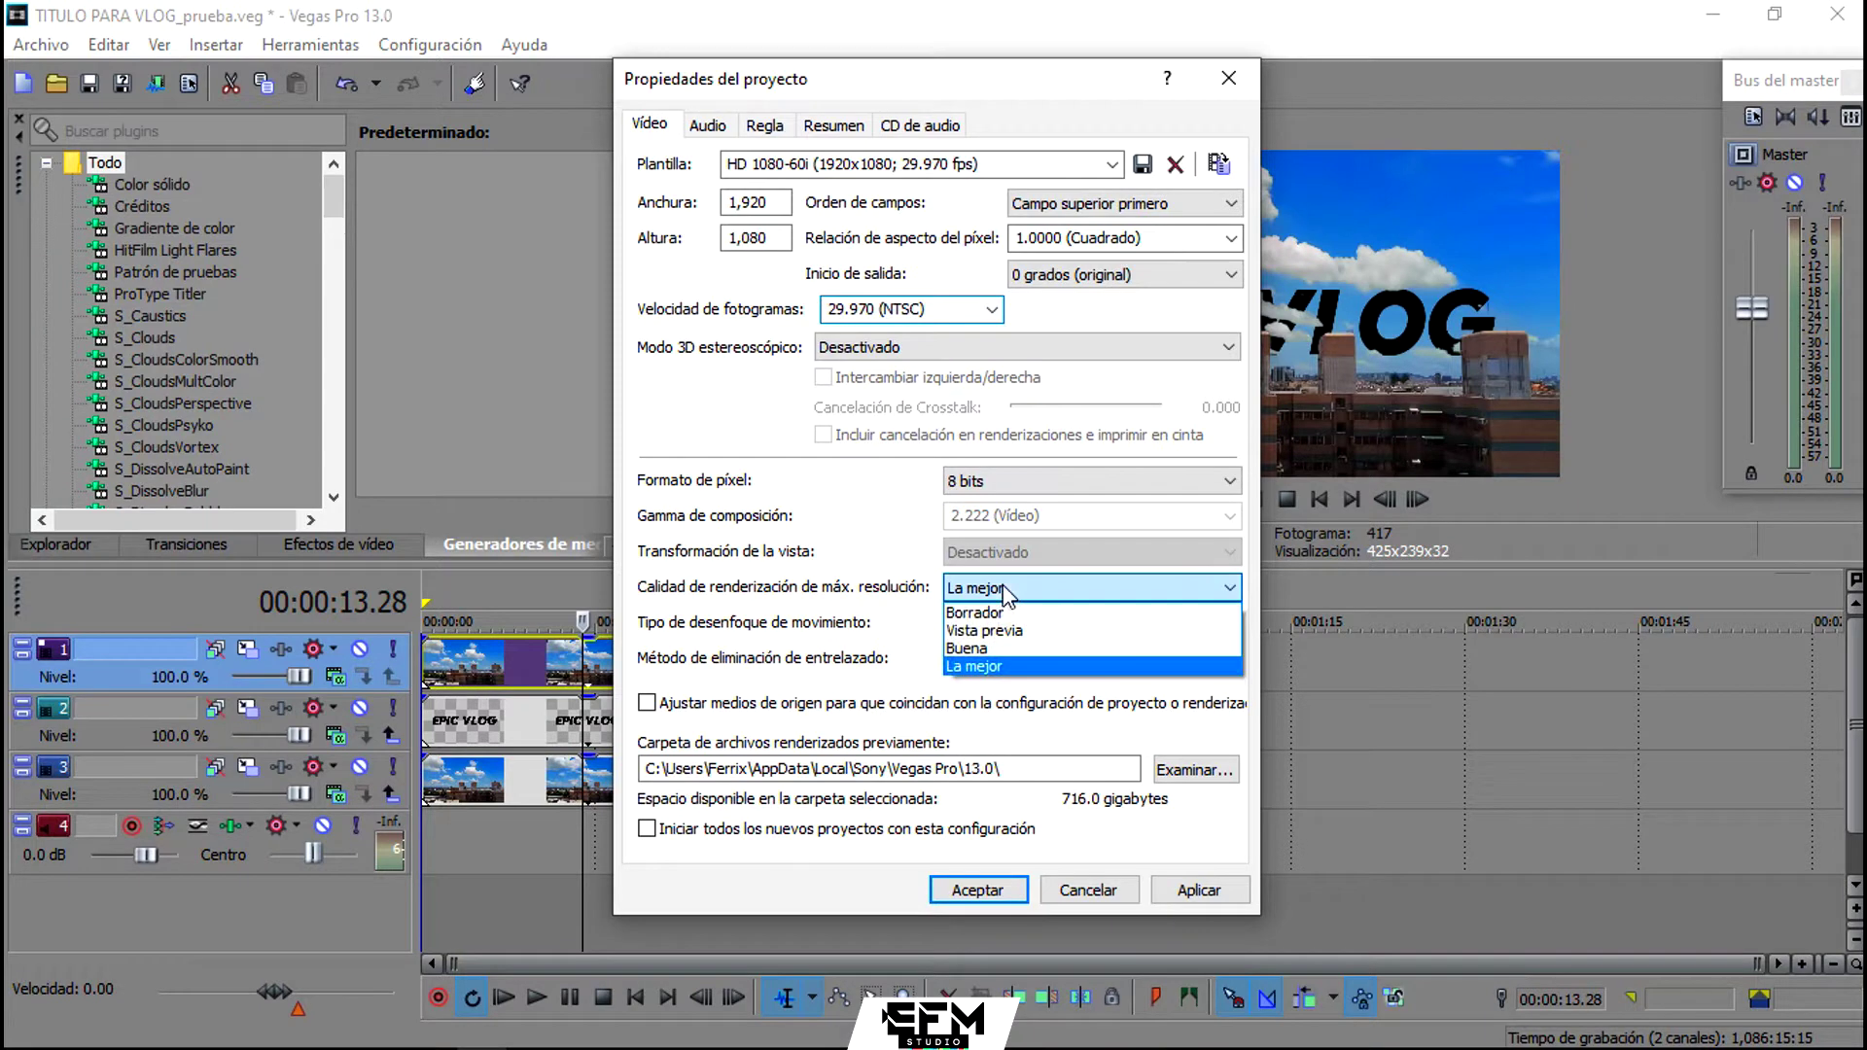
click(993, 667)
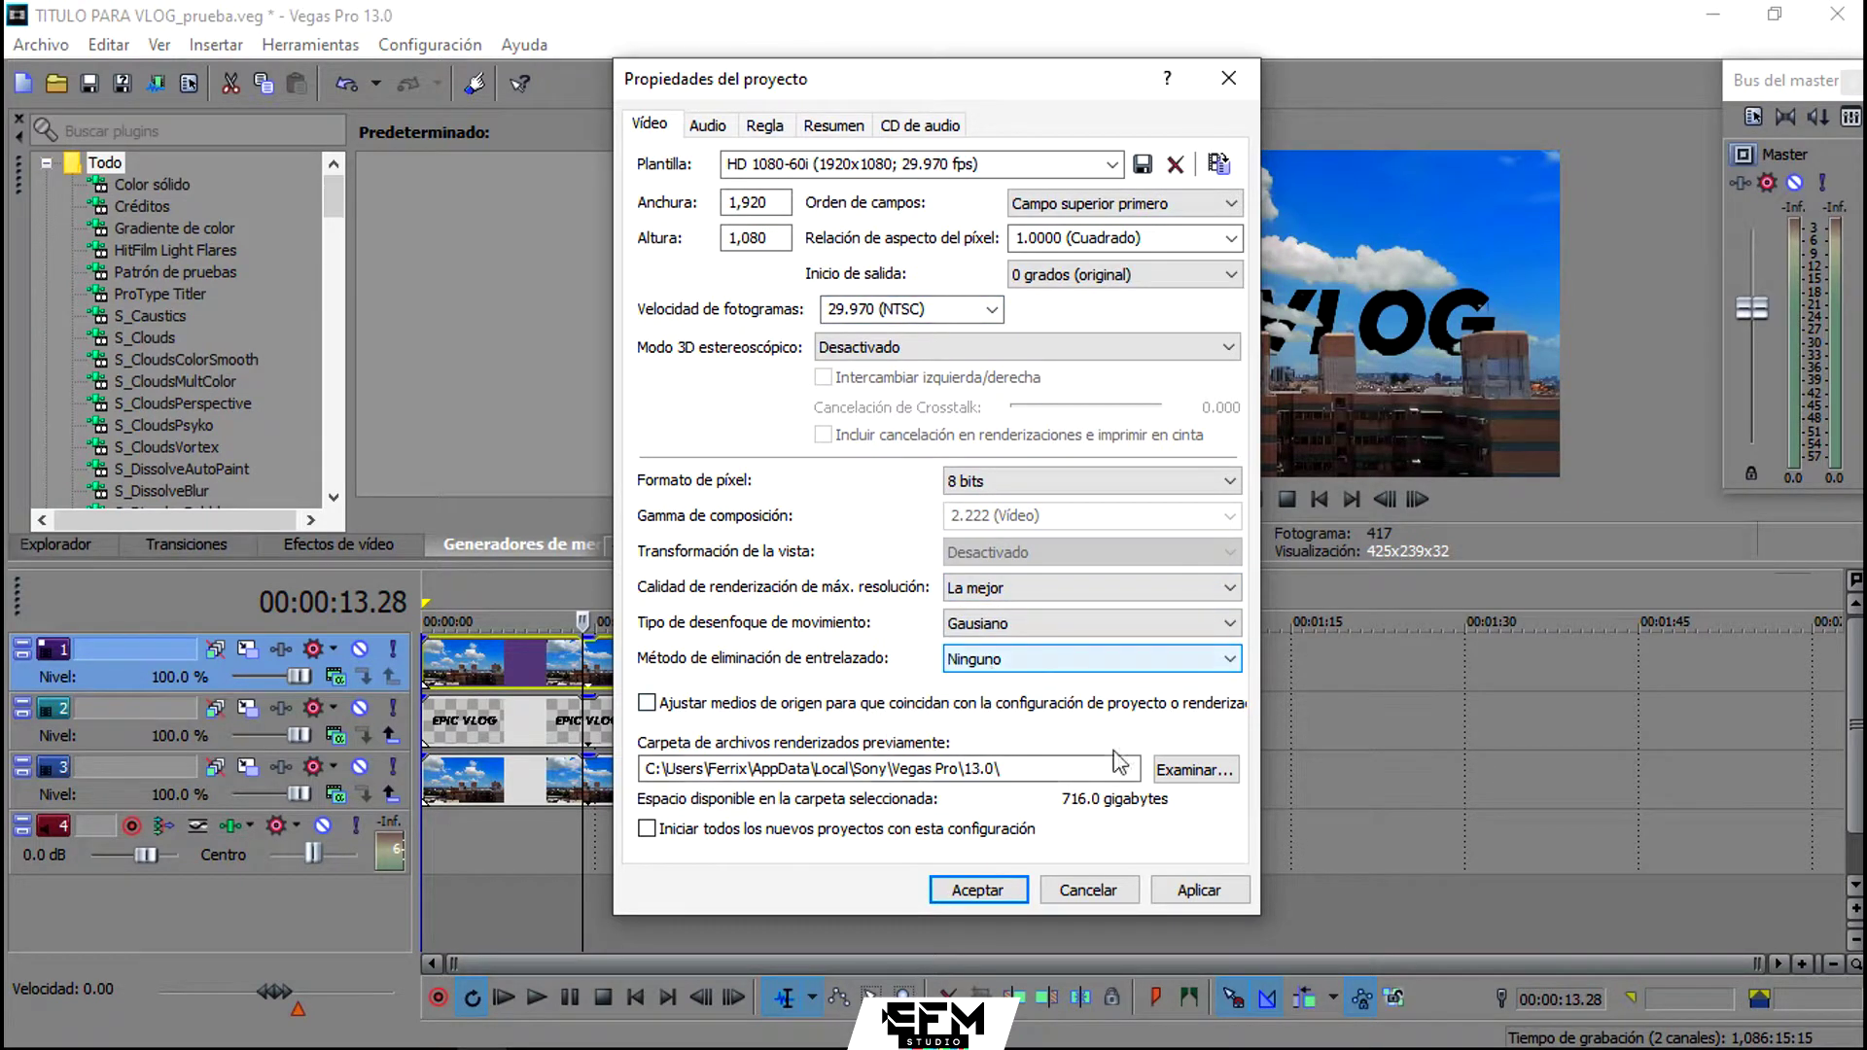
click(1211, 899)
click(965, 889)
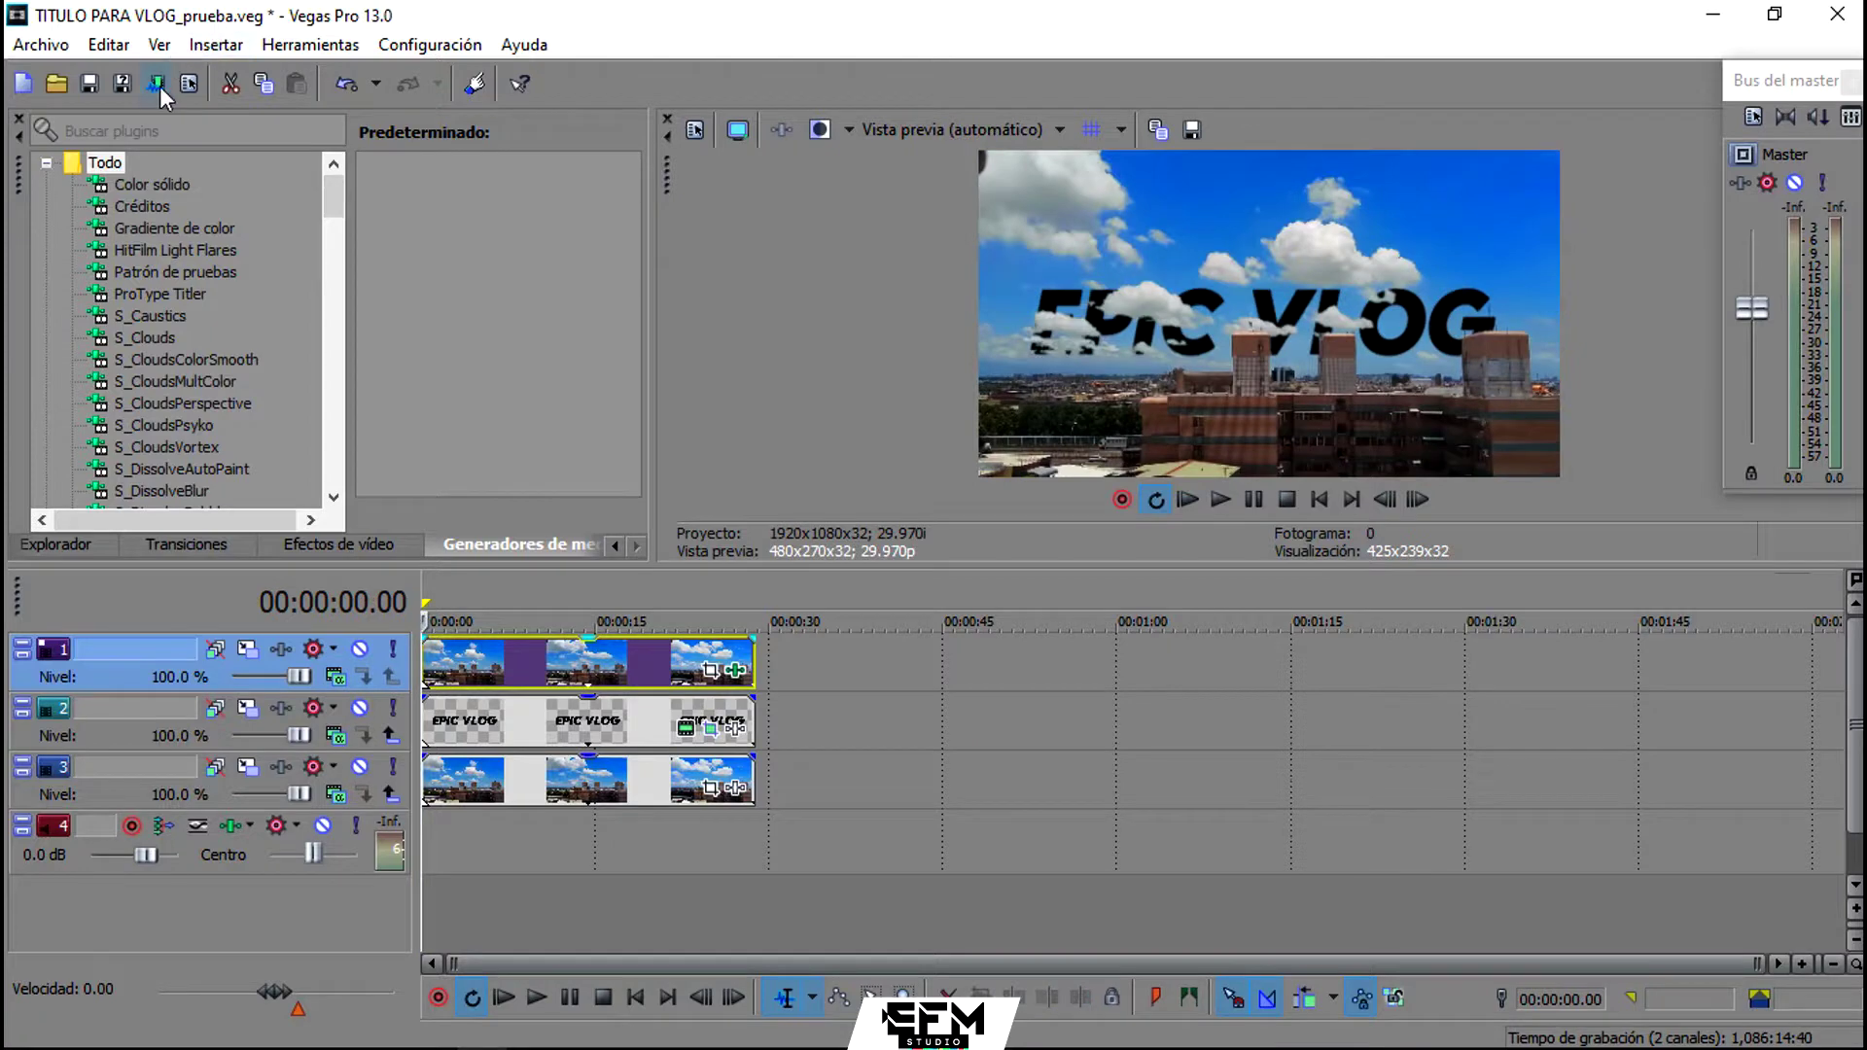
Step: Start rendering the project and open the MainConcept AVC/AAC template Internet HD 1080p for customization
click(148, 85)
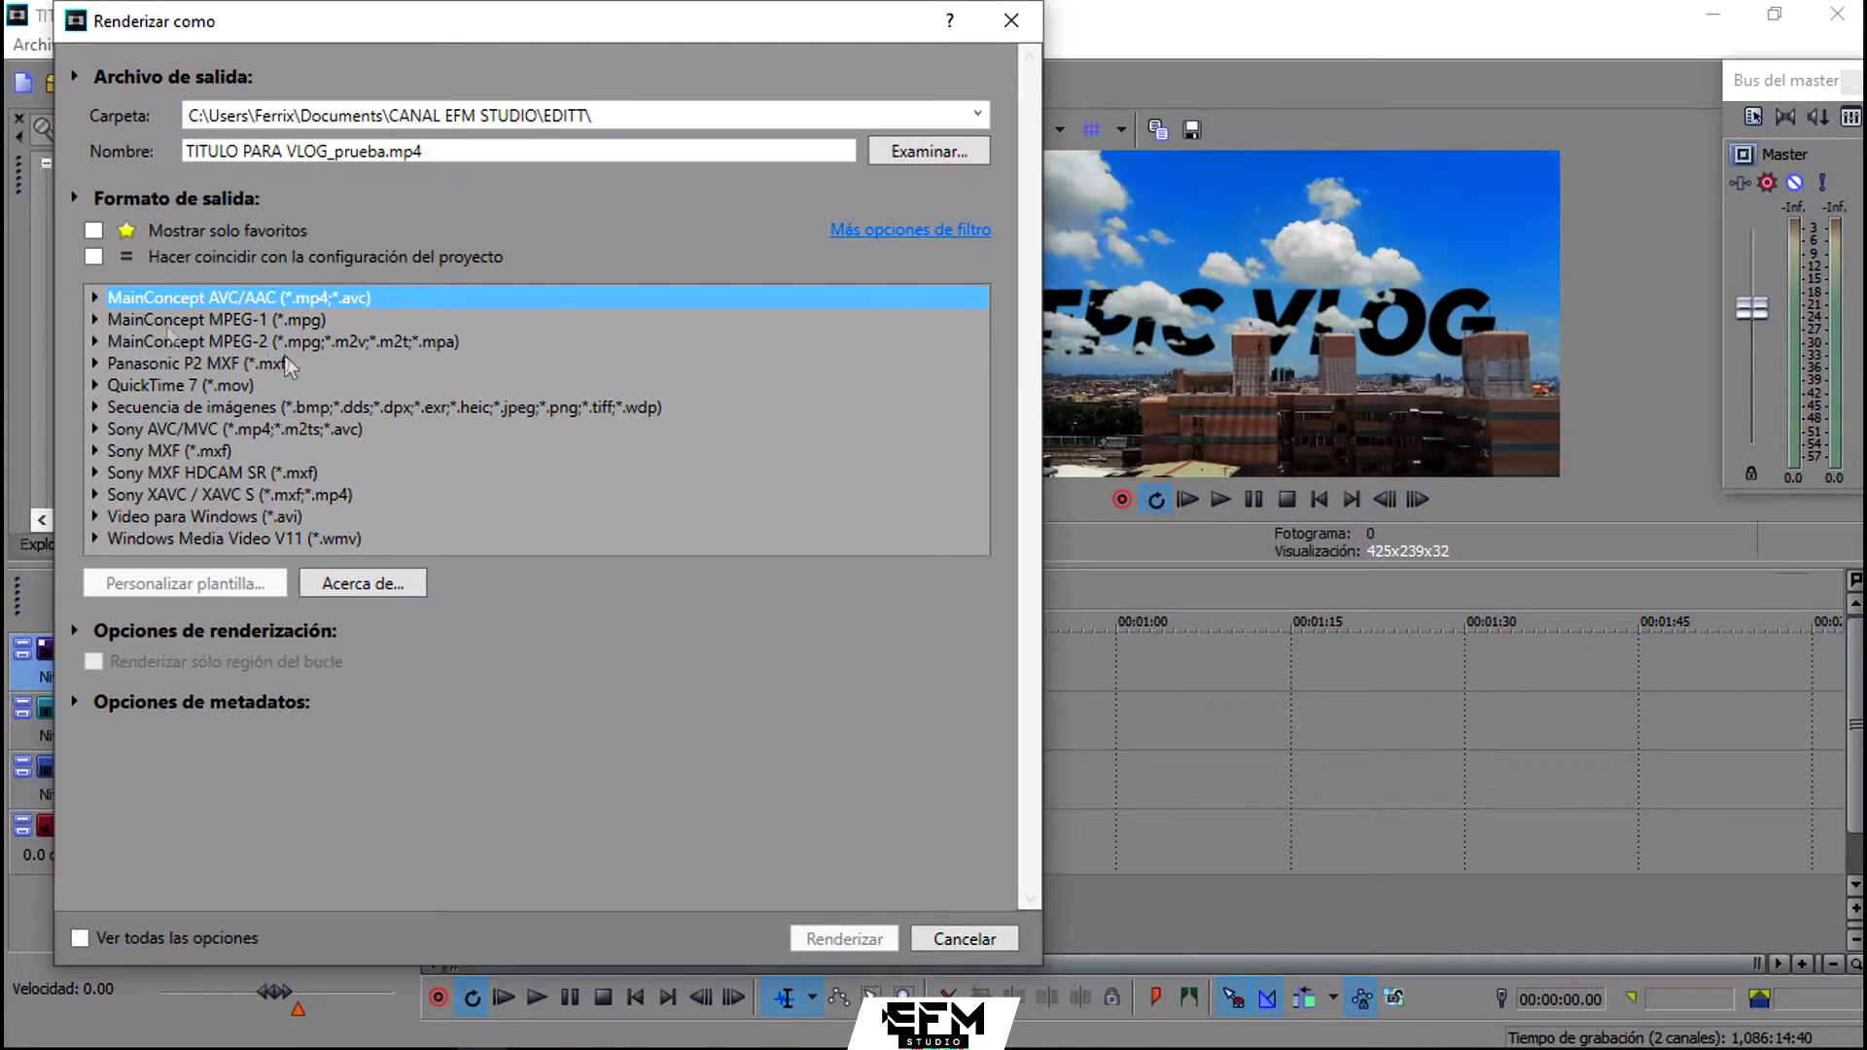
click(95, 298)
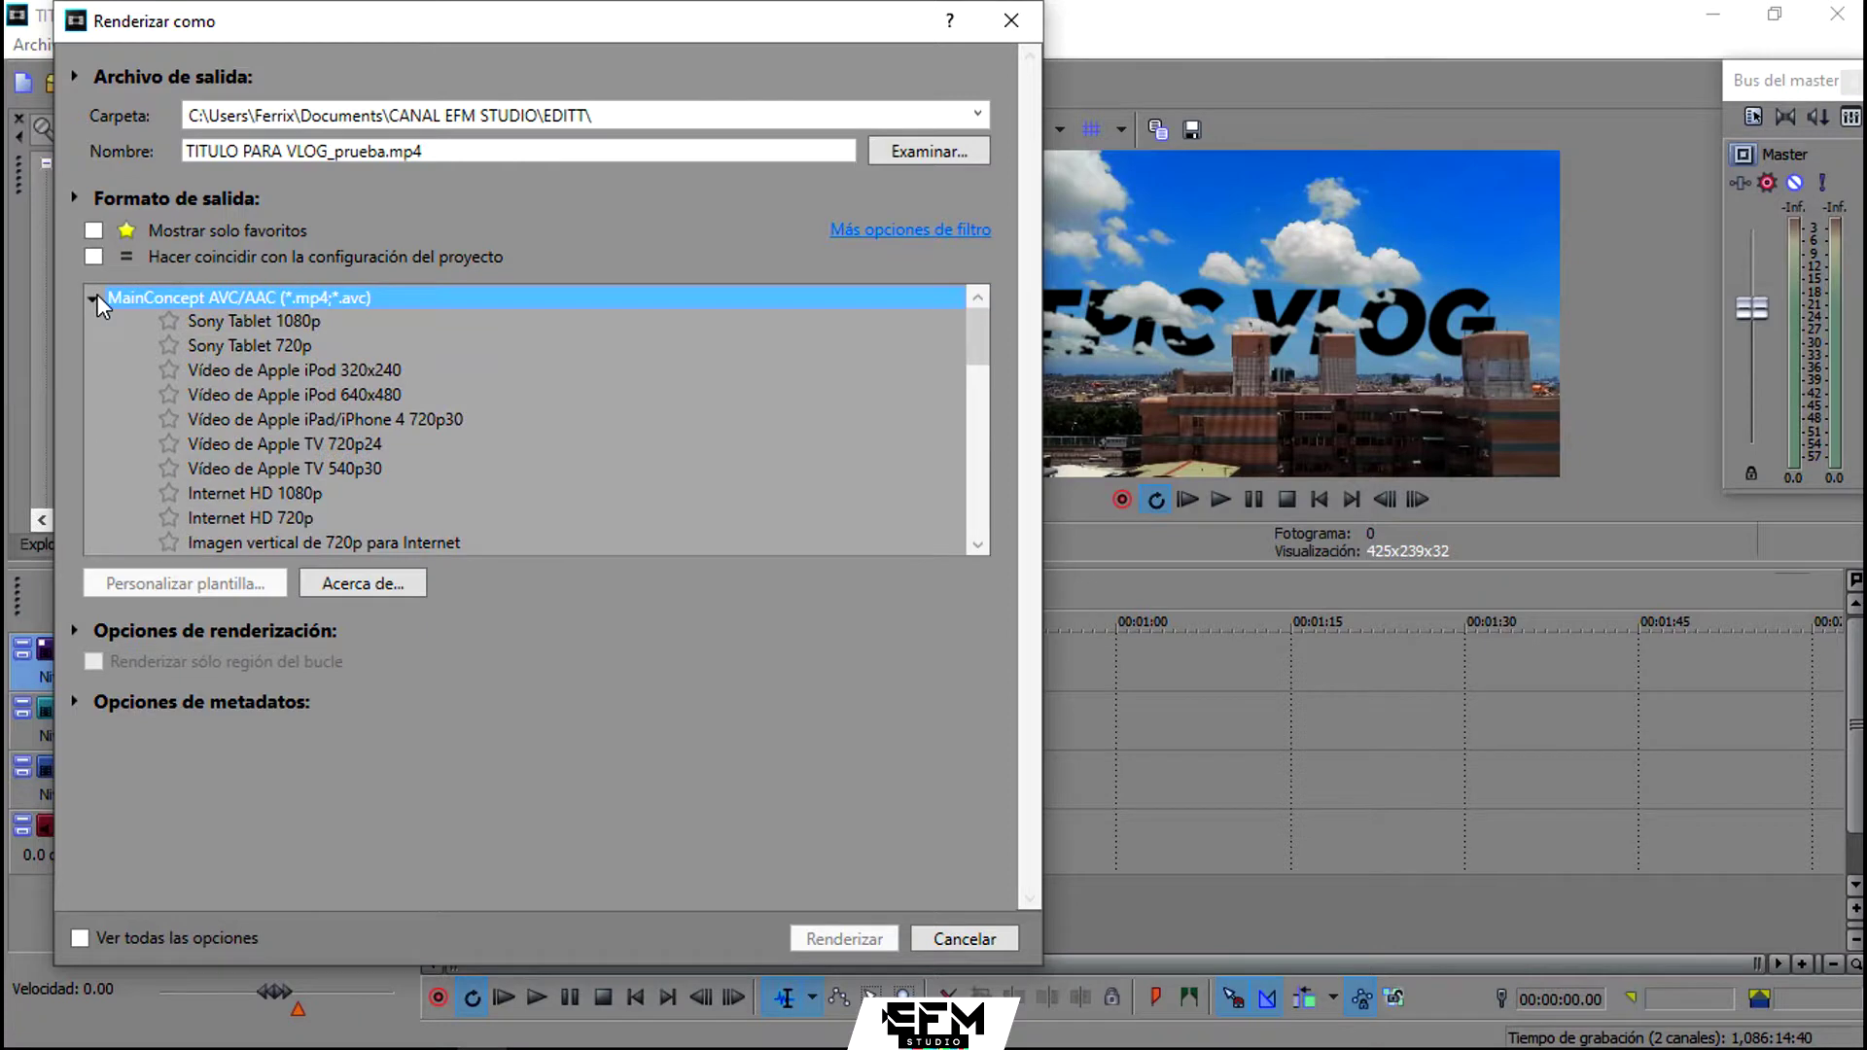
click(313, 337)
click(319, 396)
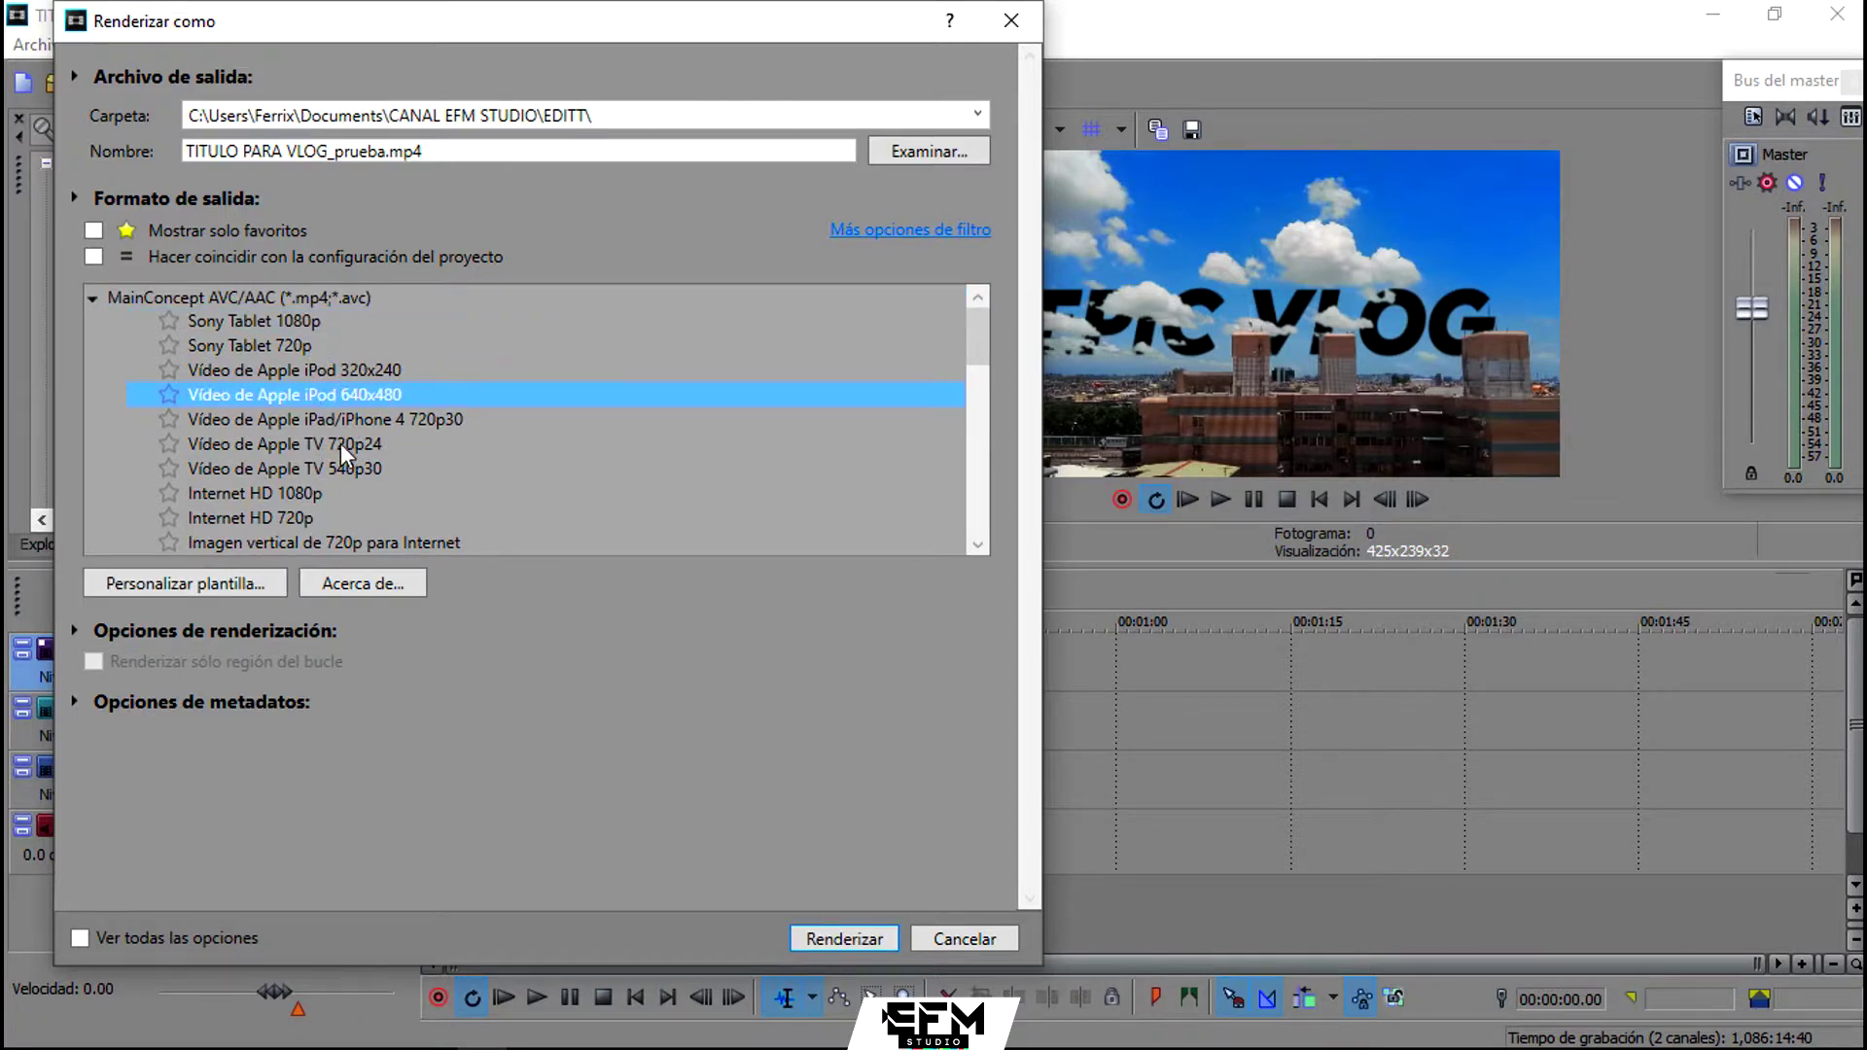
scroll(331, 388, down, 1)
click(243, 429)
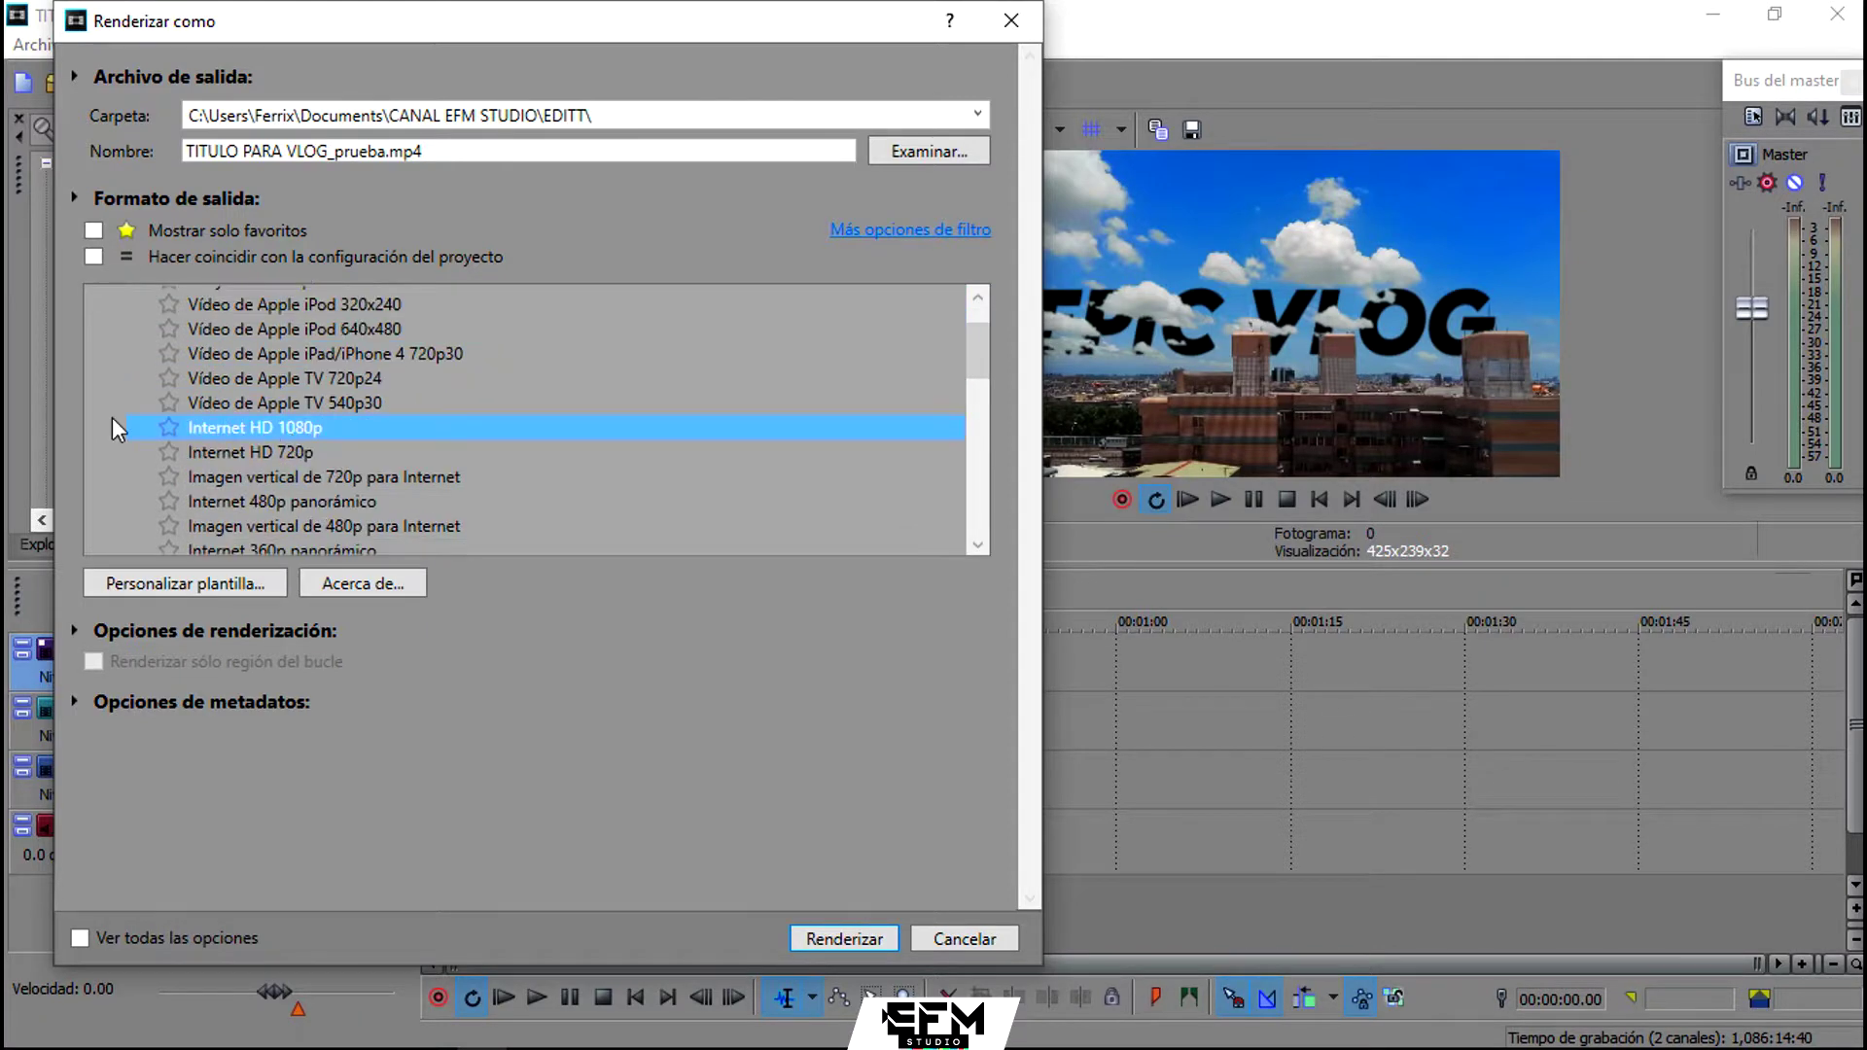
scroll(354, 420, down, 1)
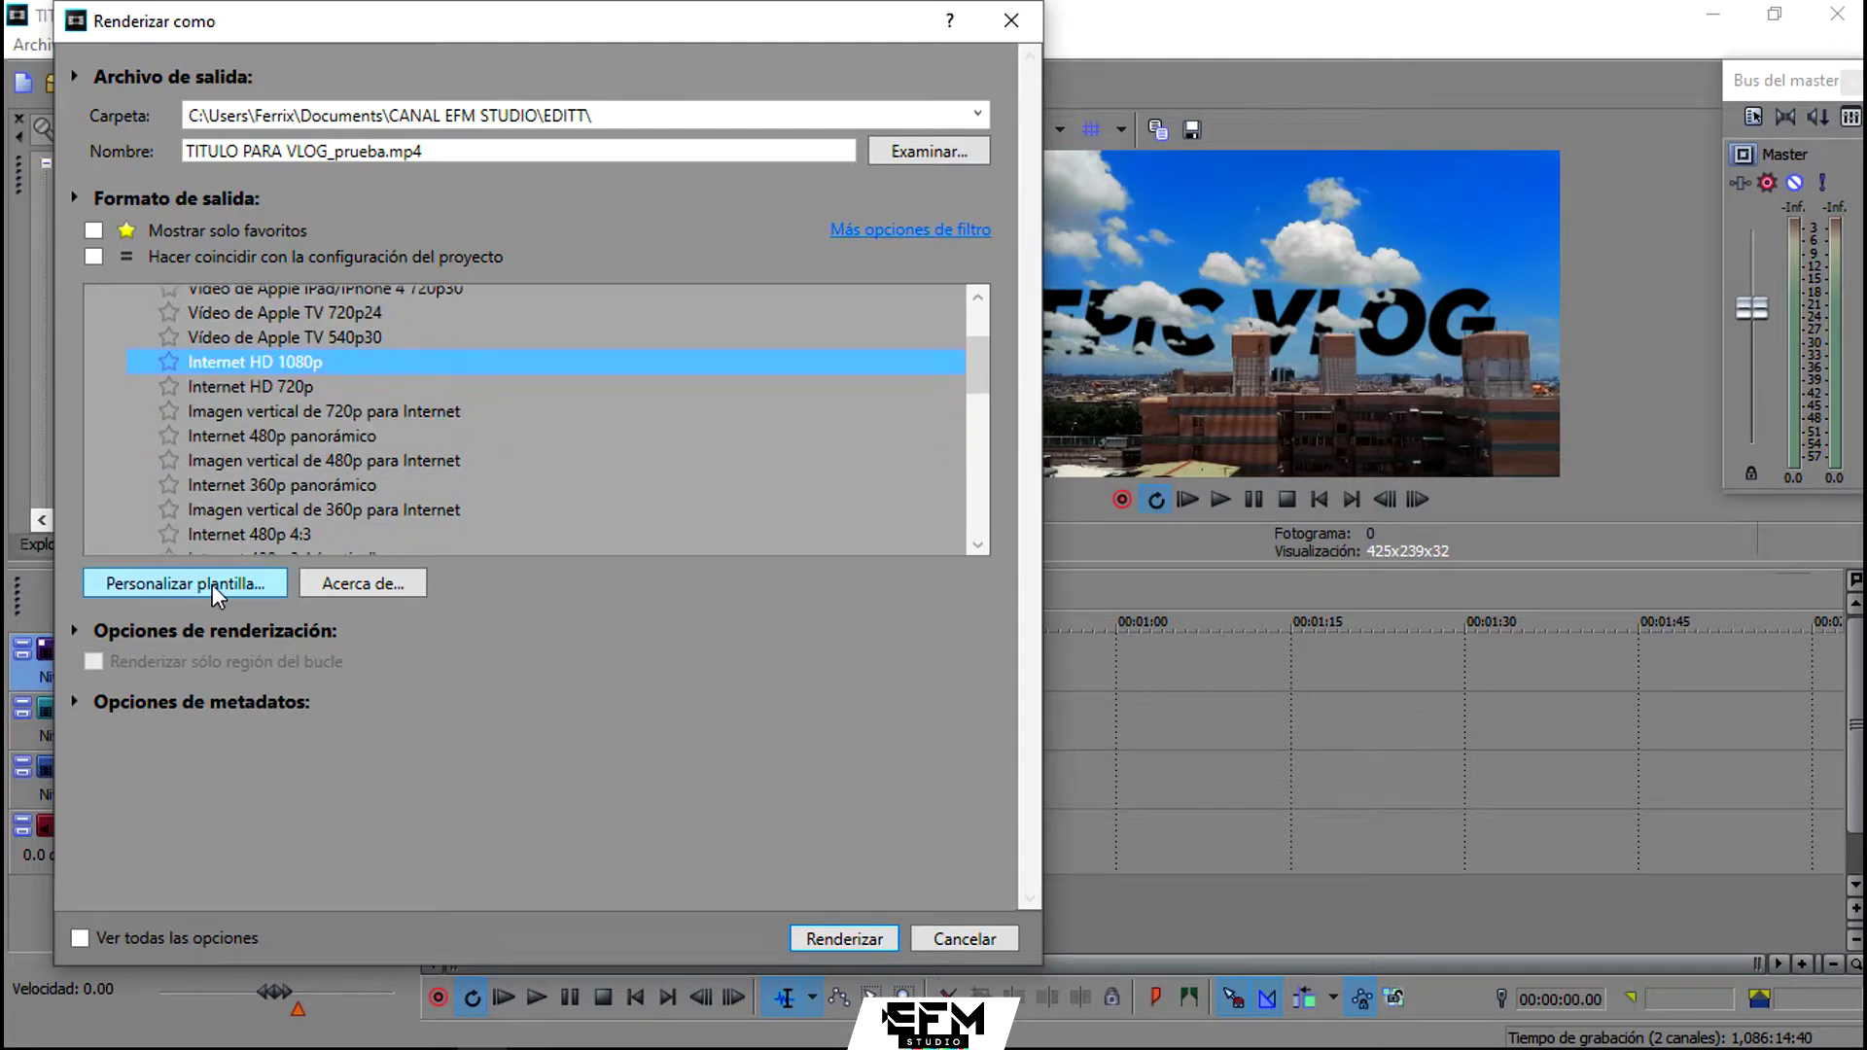
click(212, 585)
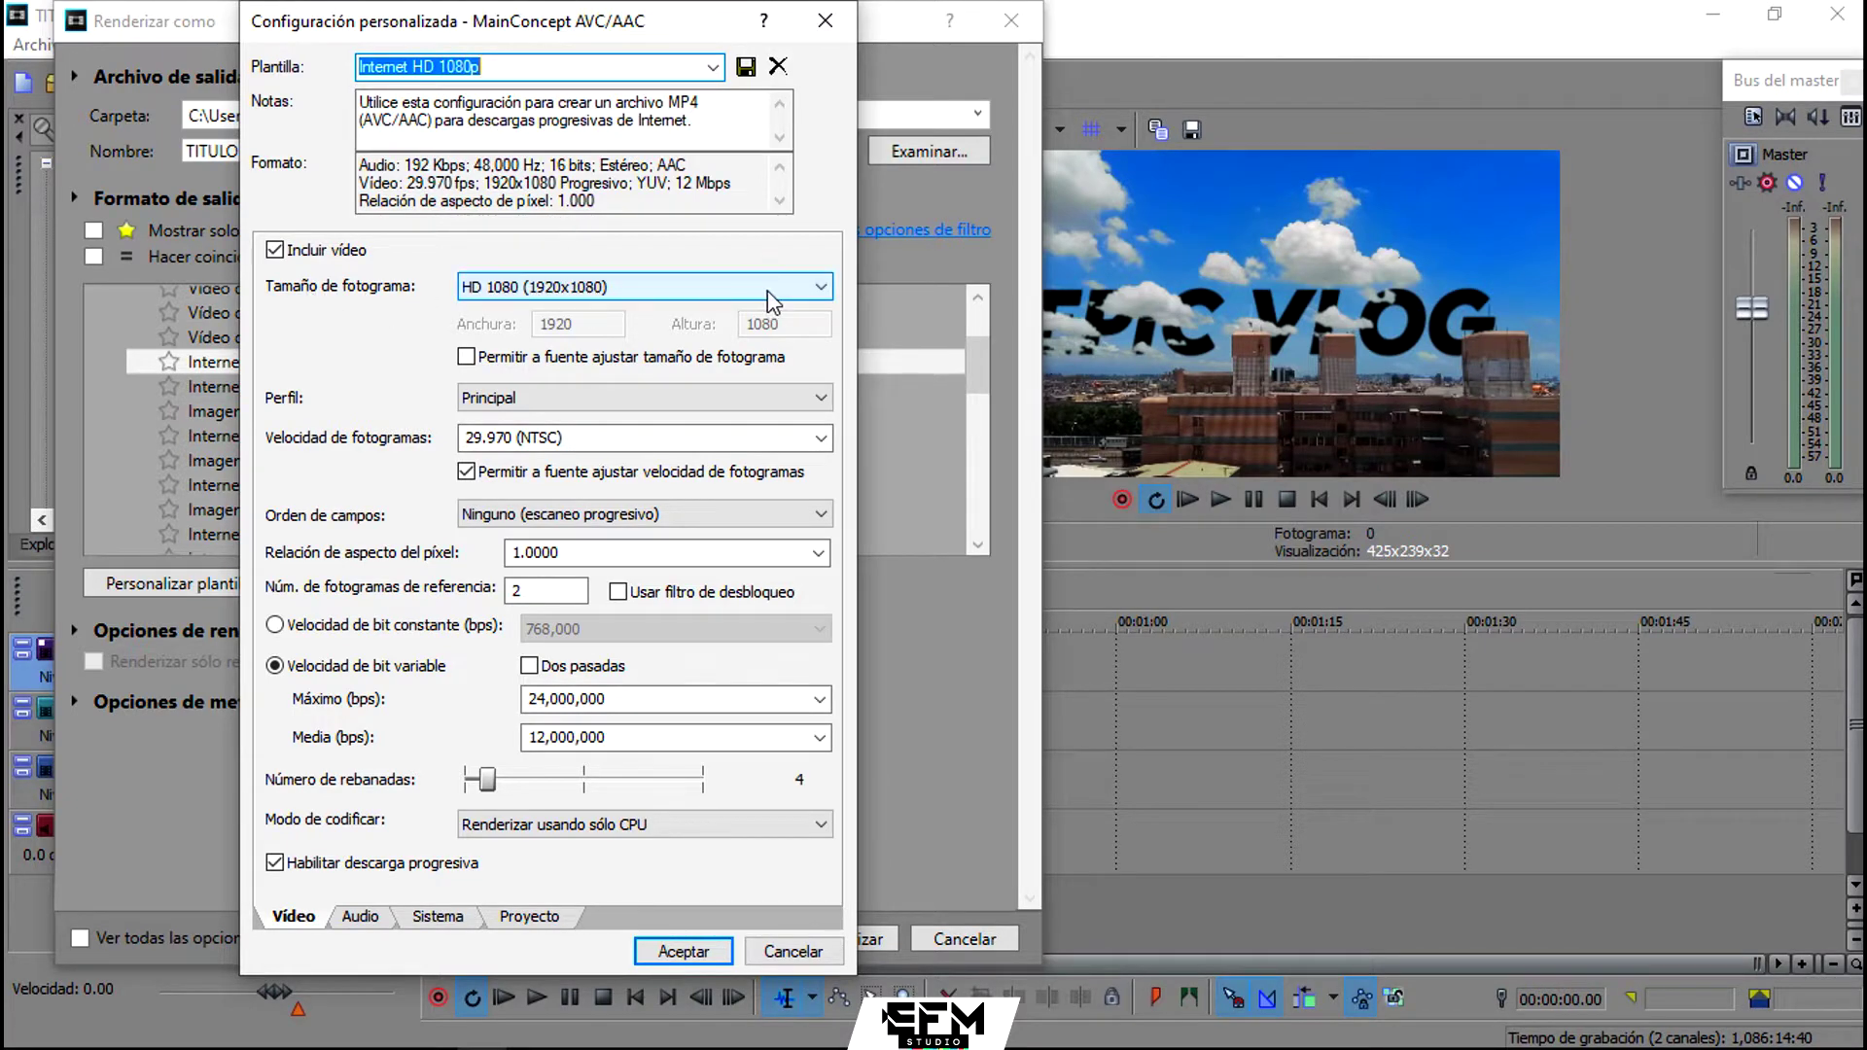
Step: Review the frame size and frame rate settings of the custom video template
click(802, 290)
click(802, 290)
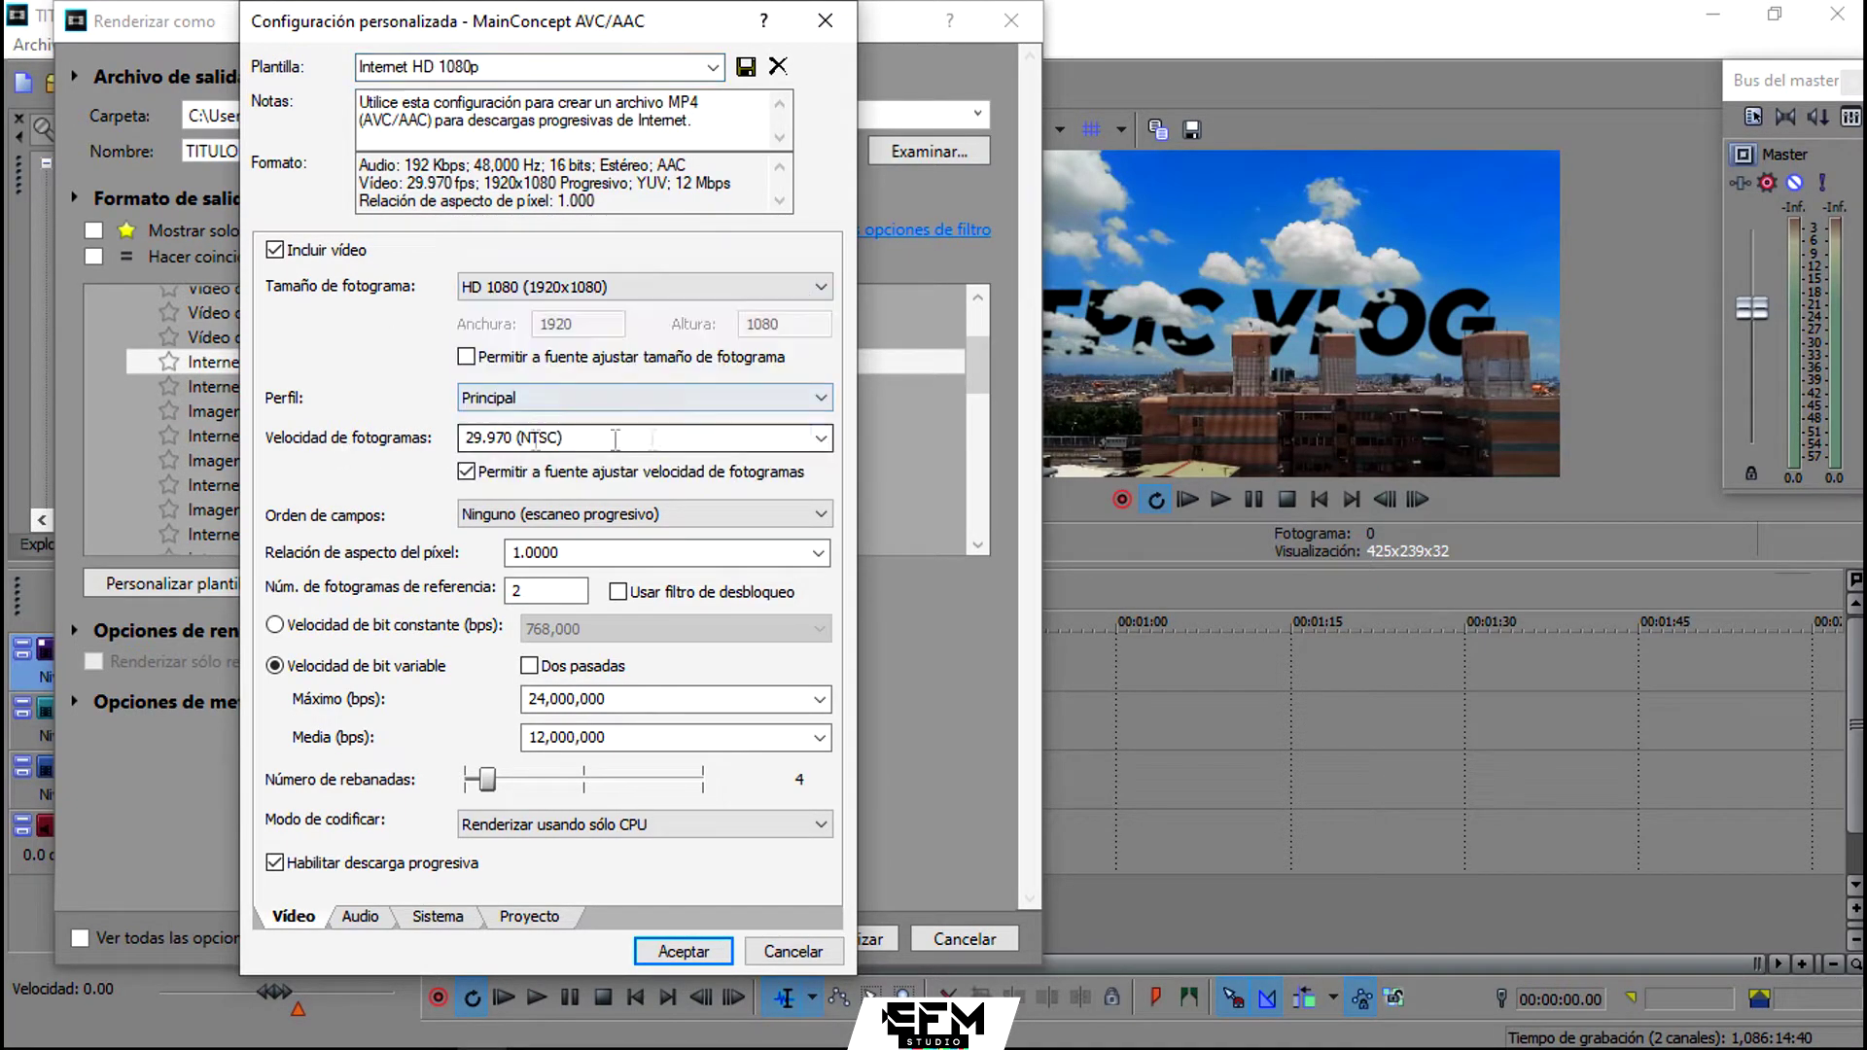
click(822, 439)
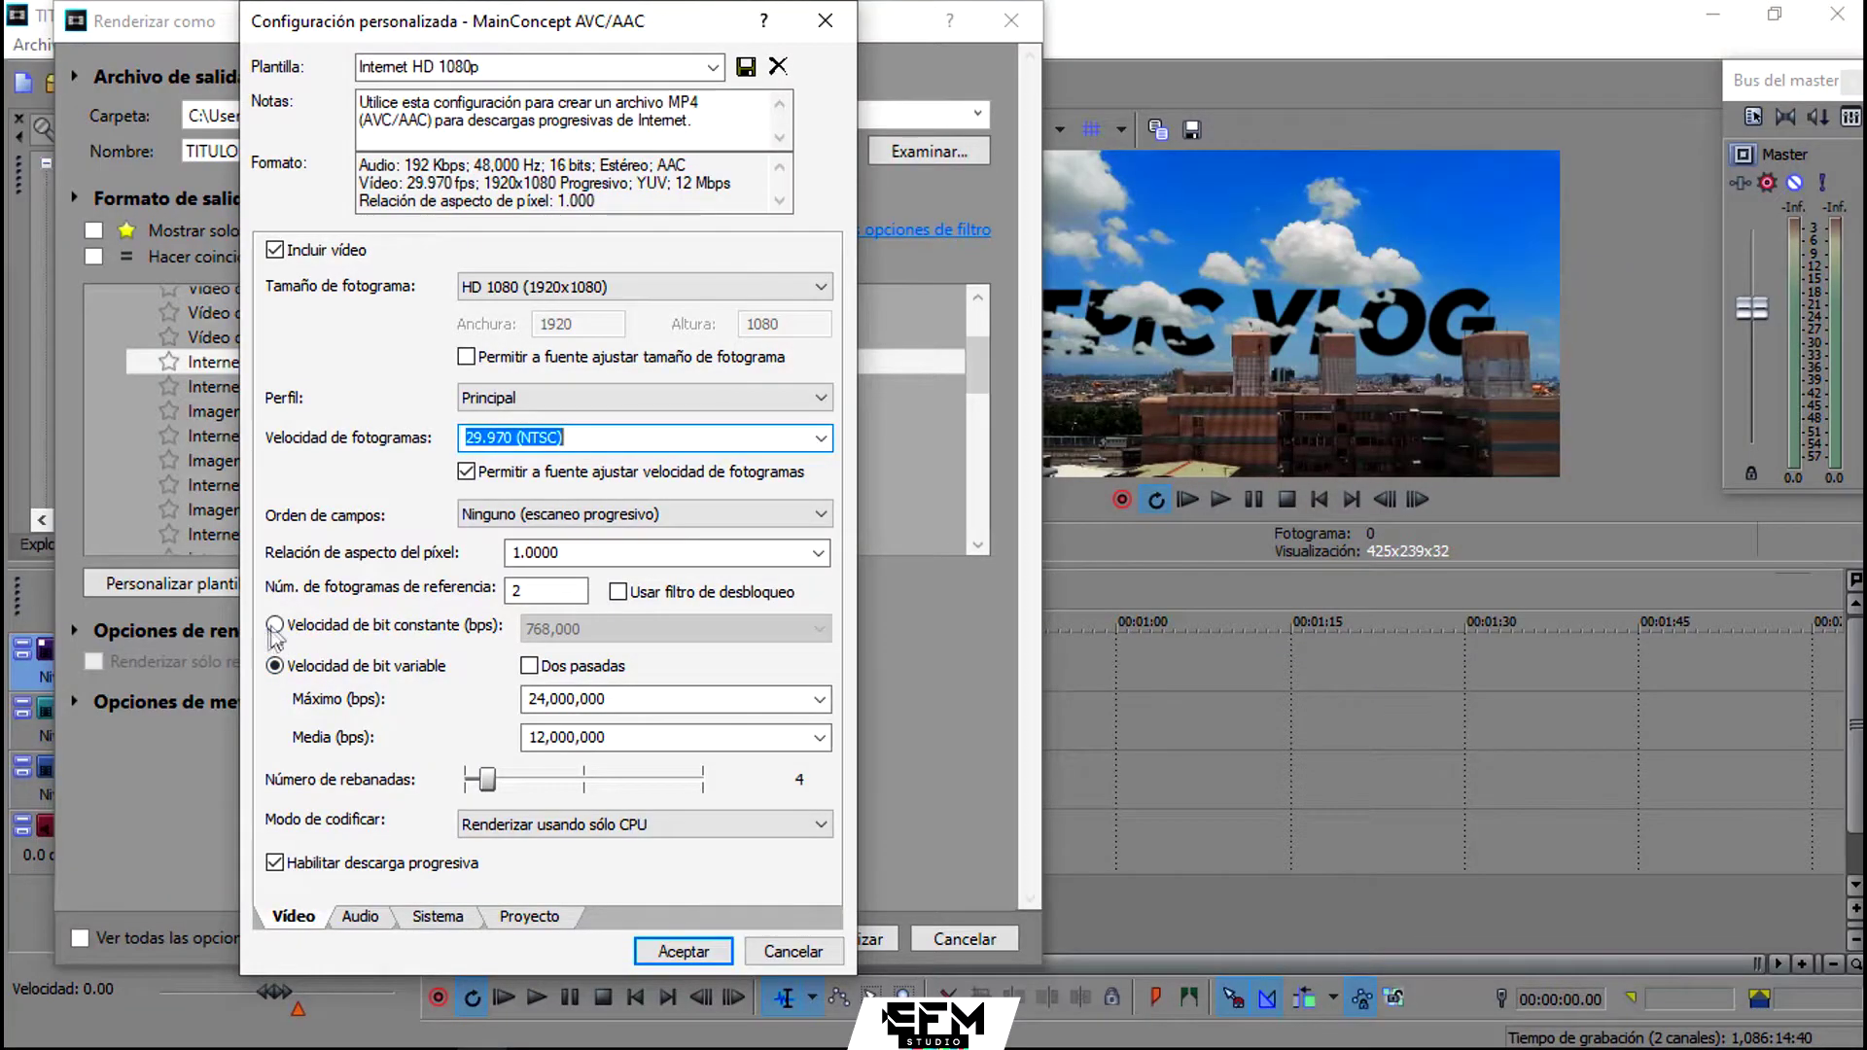
Step: Try the constant bit rate option, look through its preset values, and switch back to variable bit rate
click(274, 626)
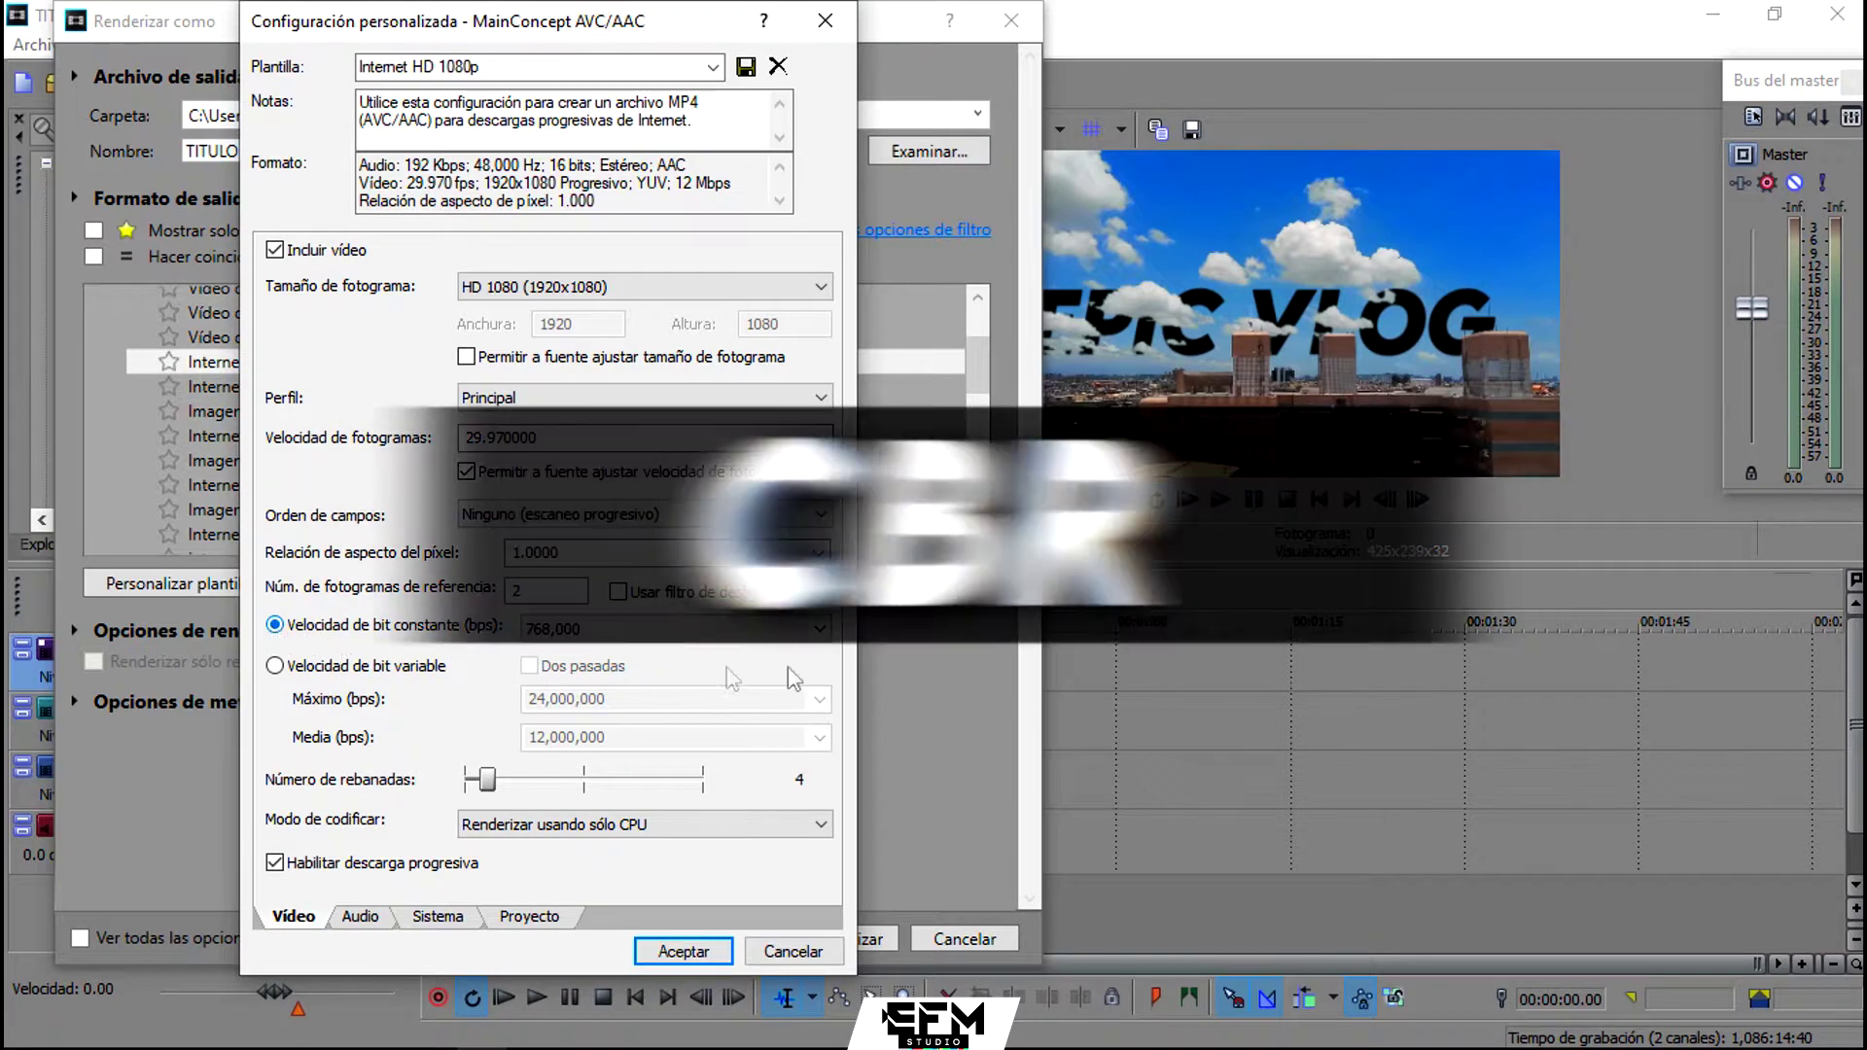
click(823, 634)
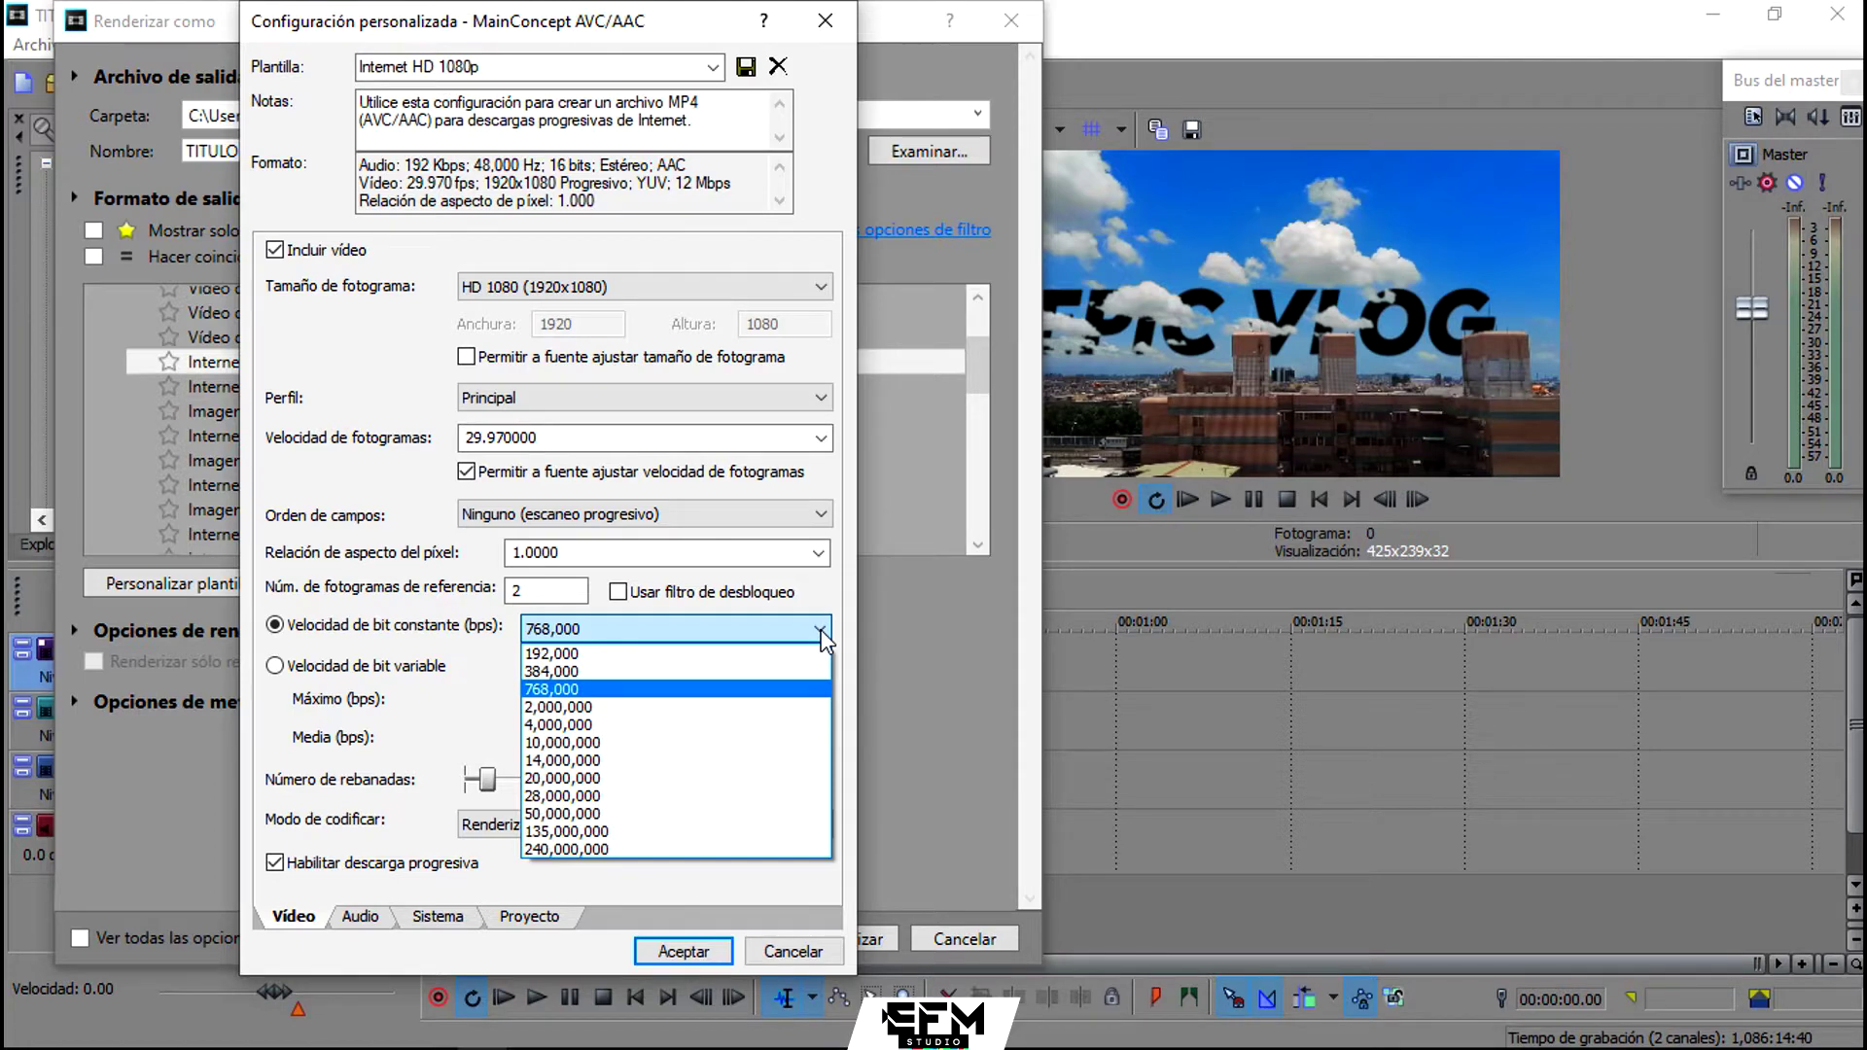
click(823, 630)
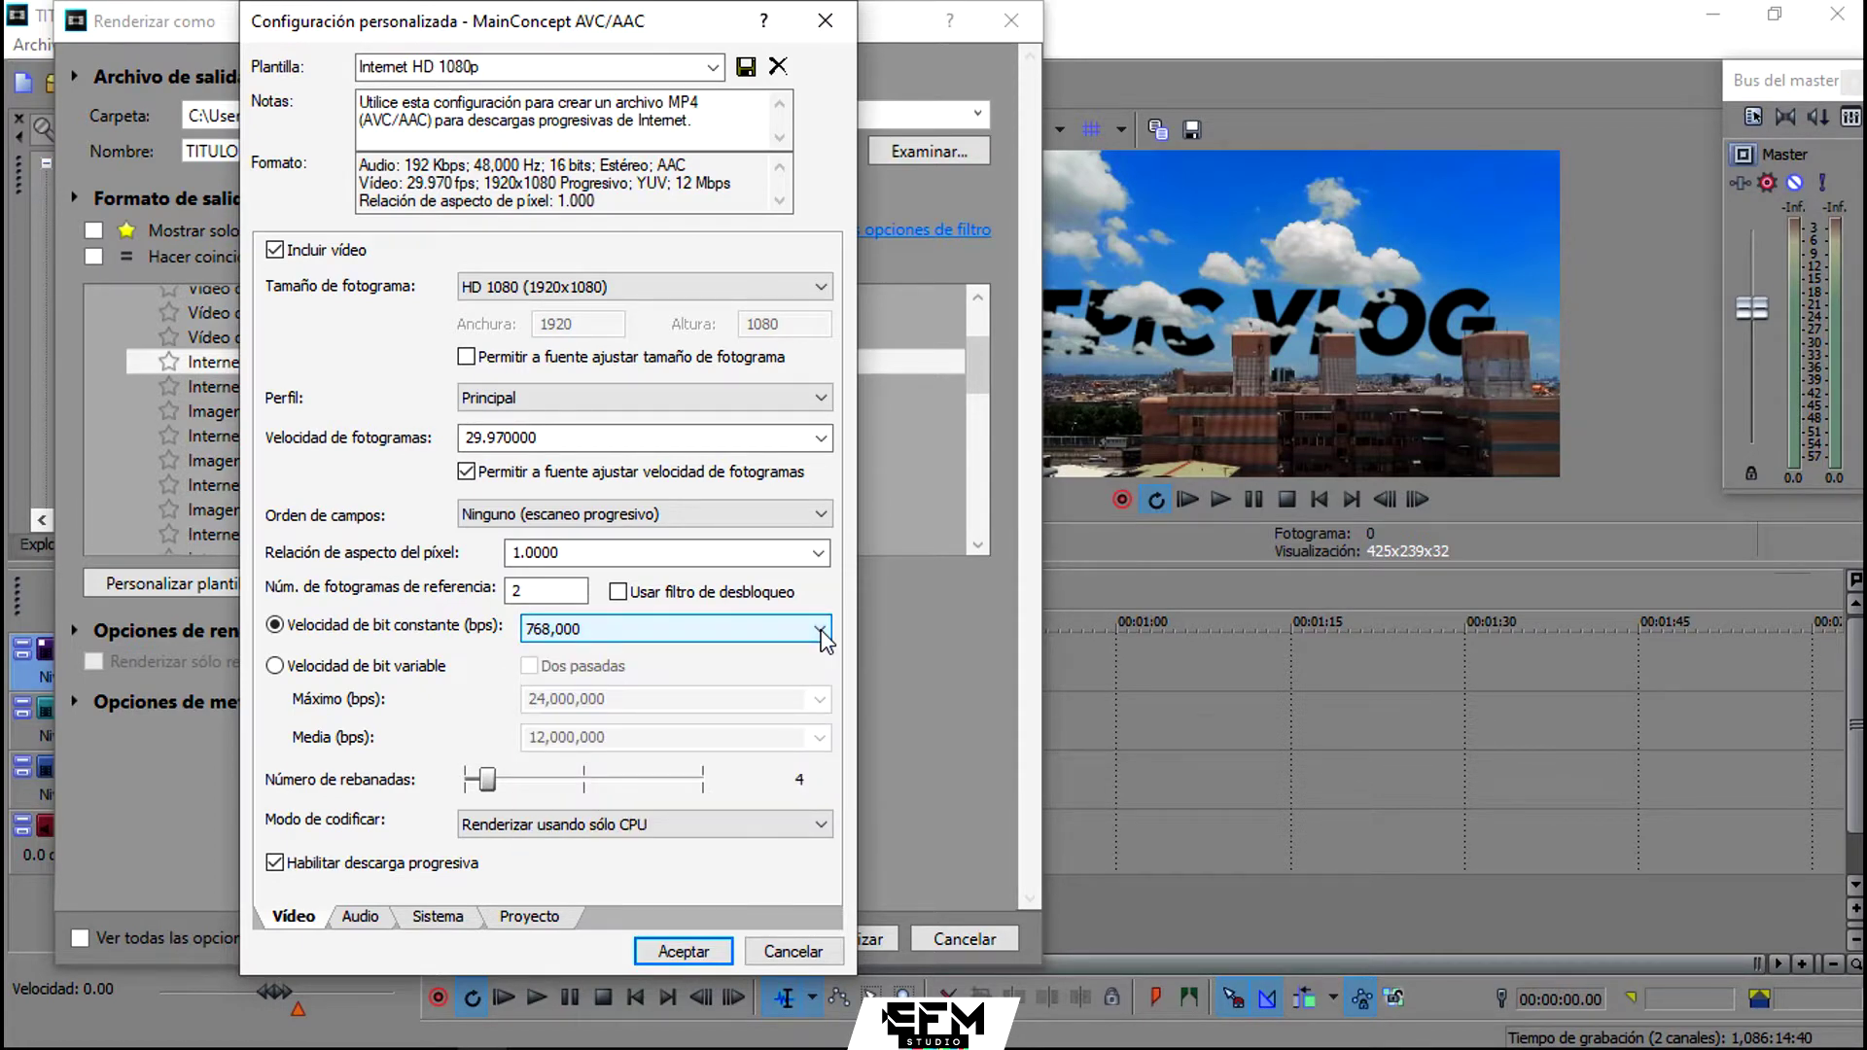
click(276, 667)
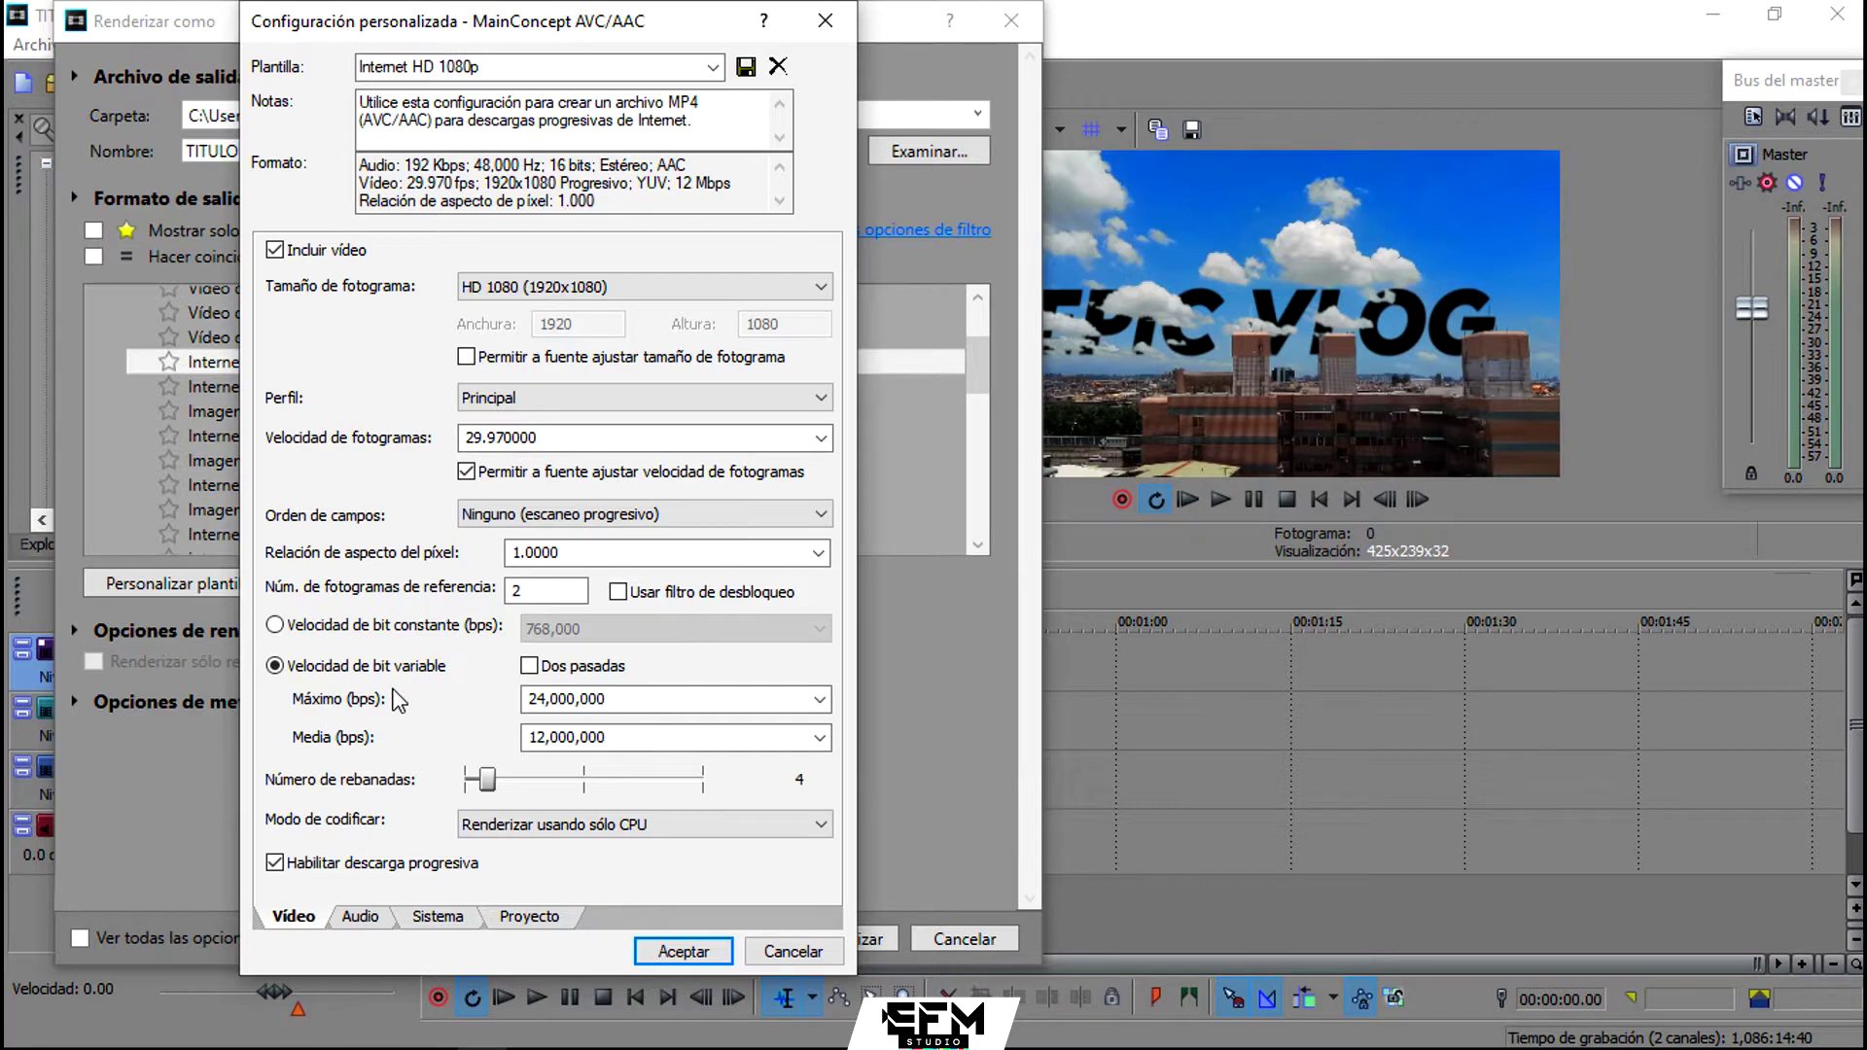
Step: Examine the preset values offered for the maximum and average variable bit rates
click(821, 700)
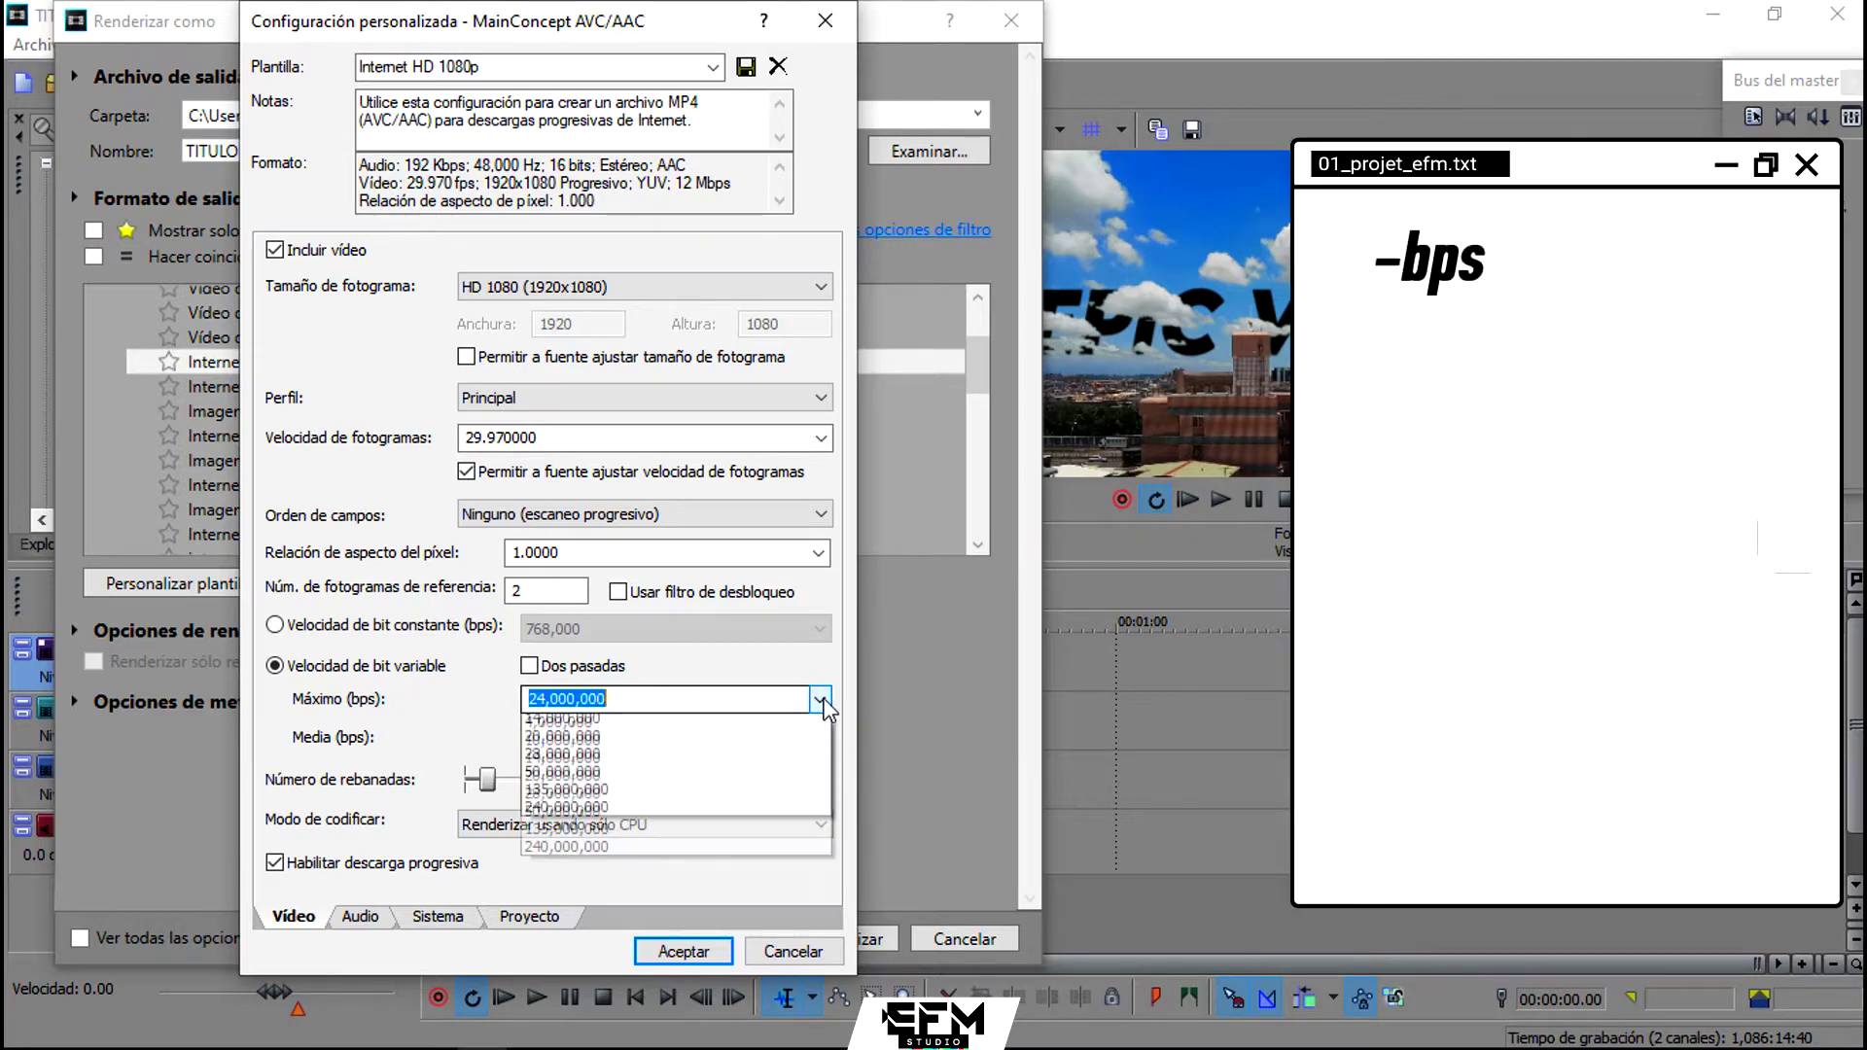
click(823, 701)
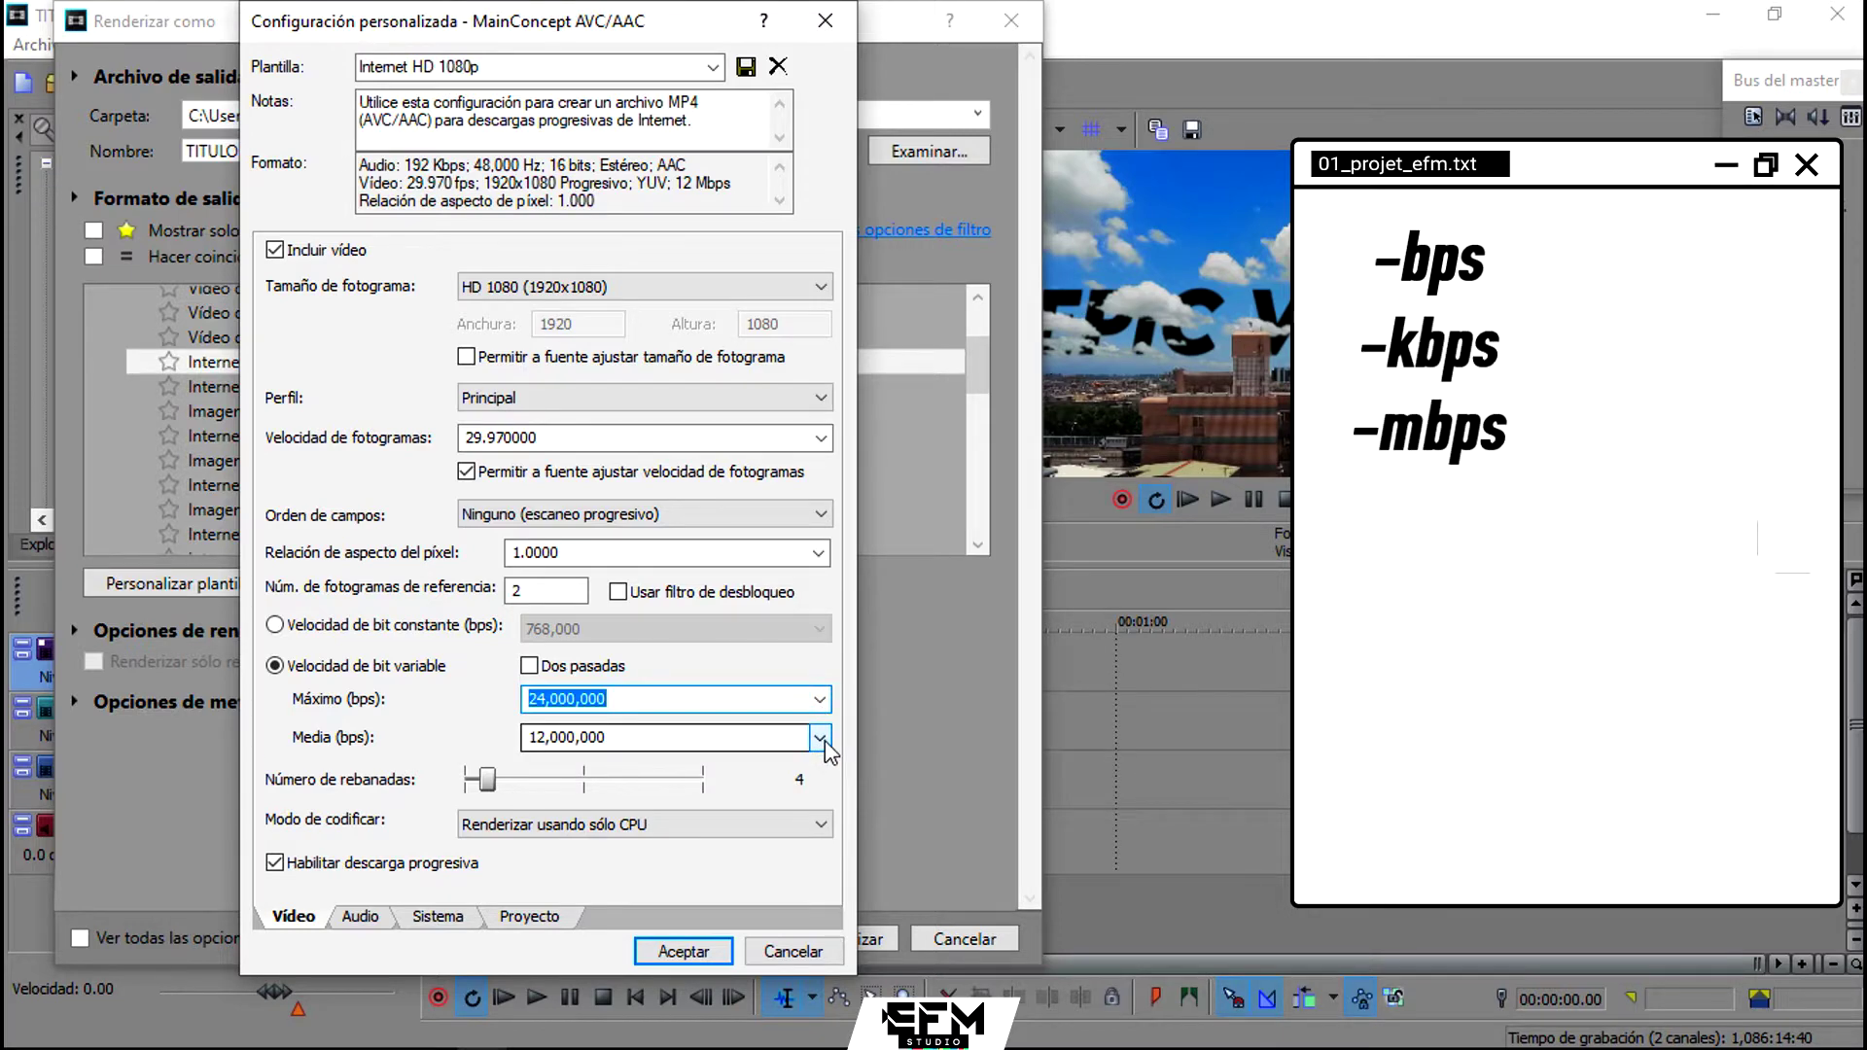
click(822, 737)
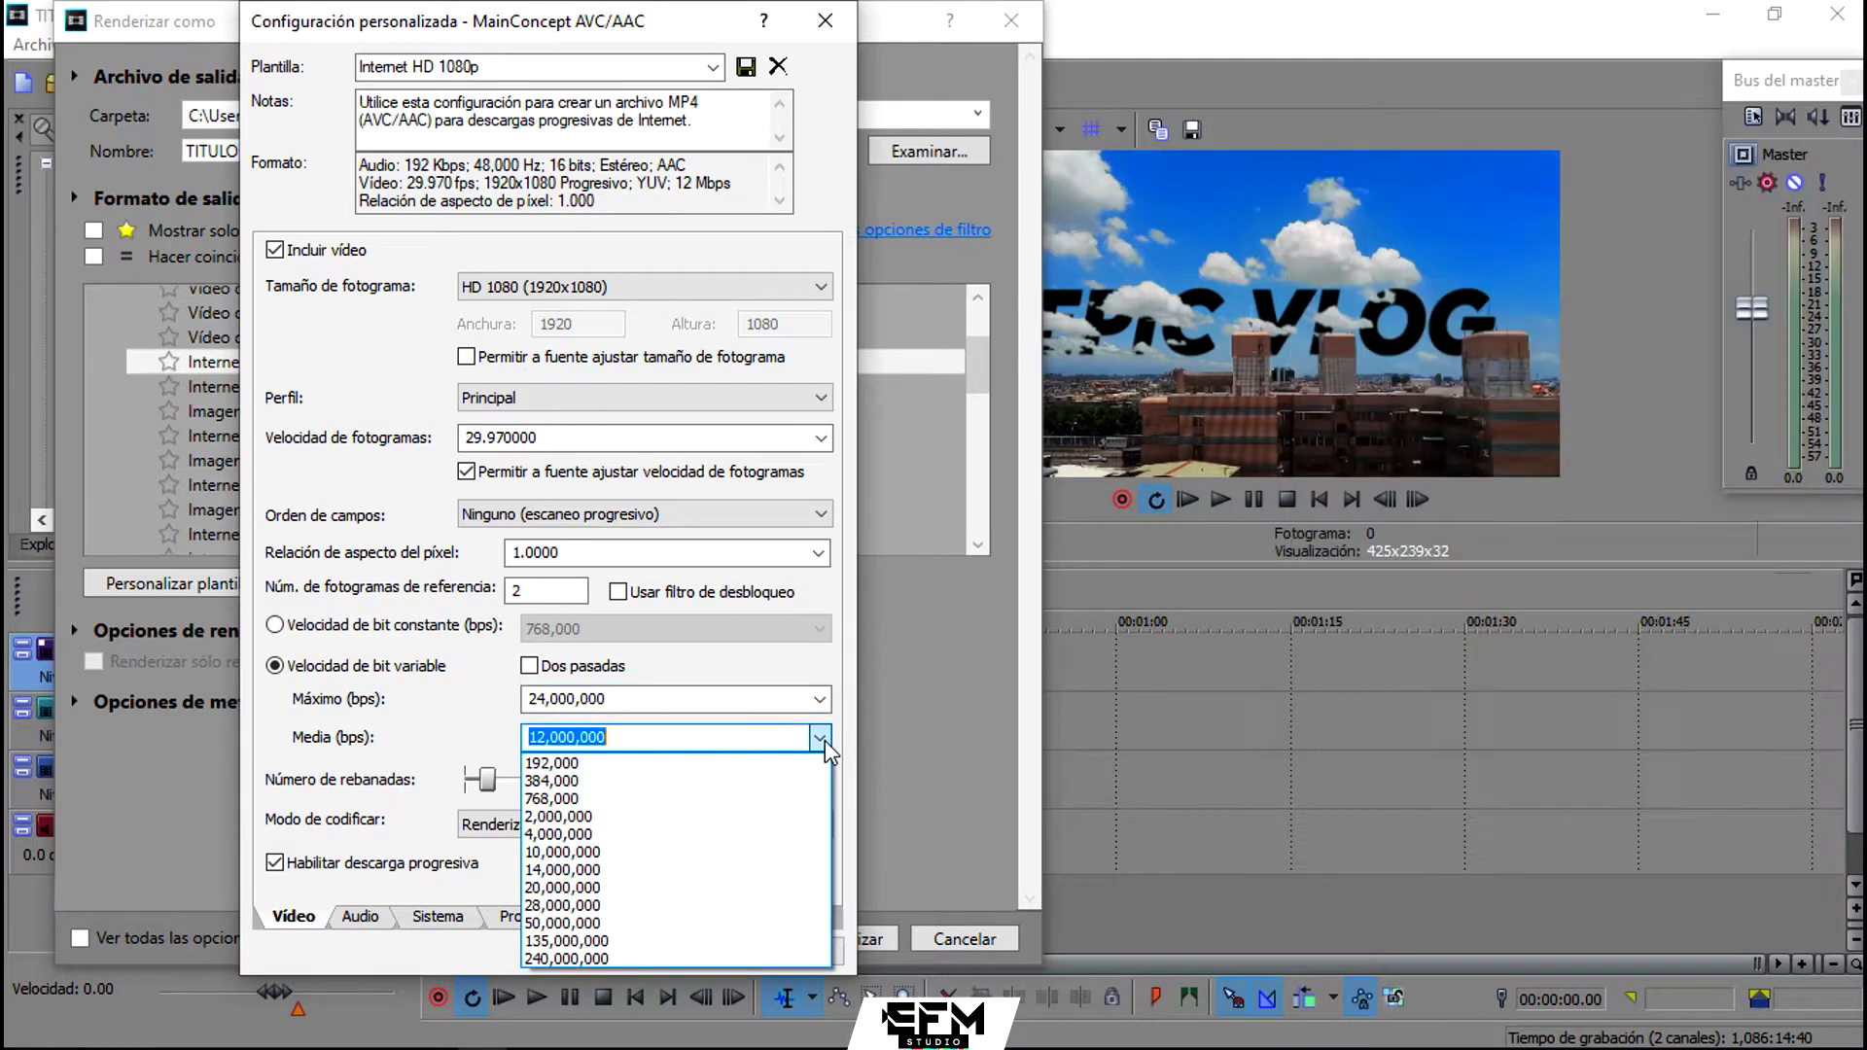
click(823, 738)
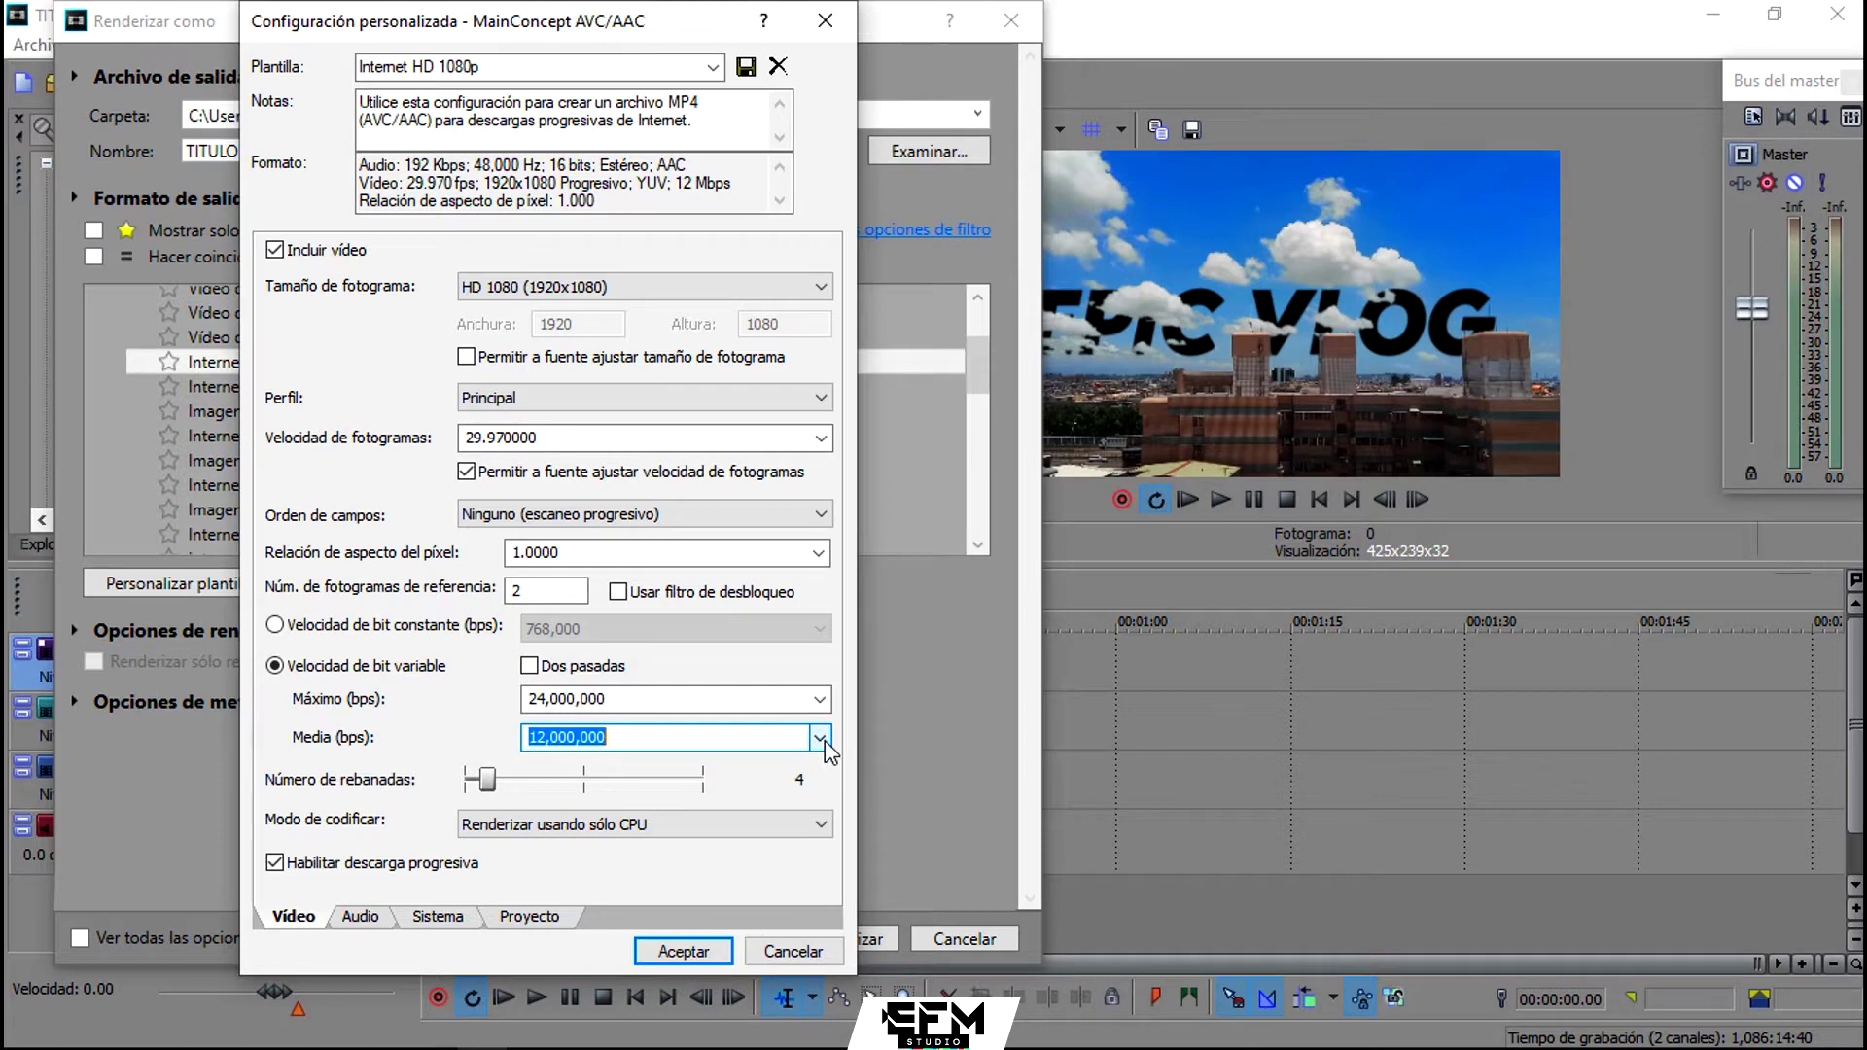
click(822, 699)
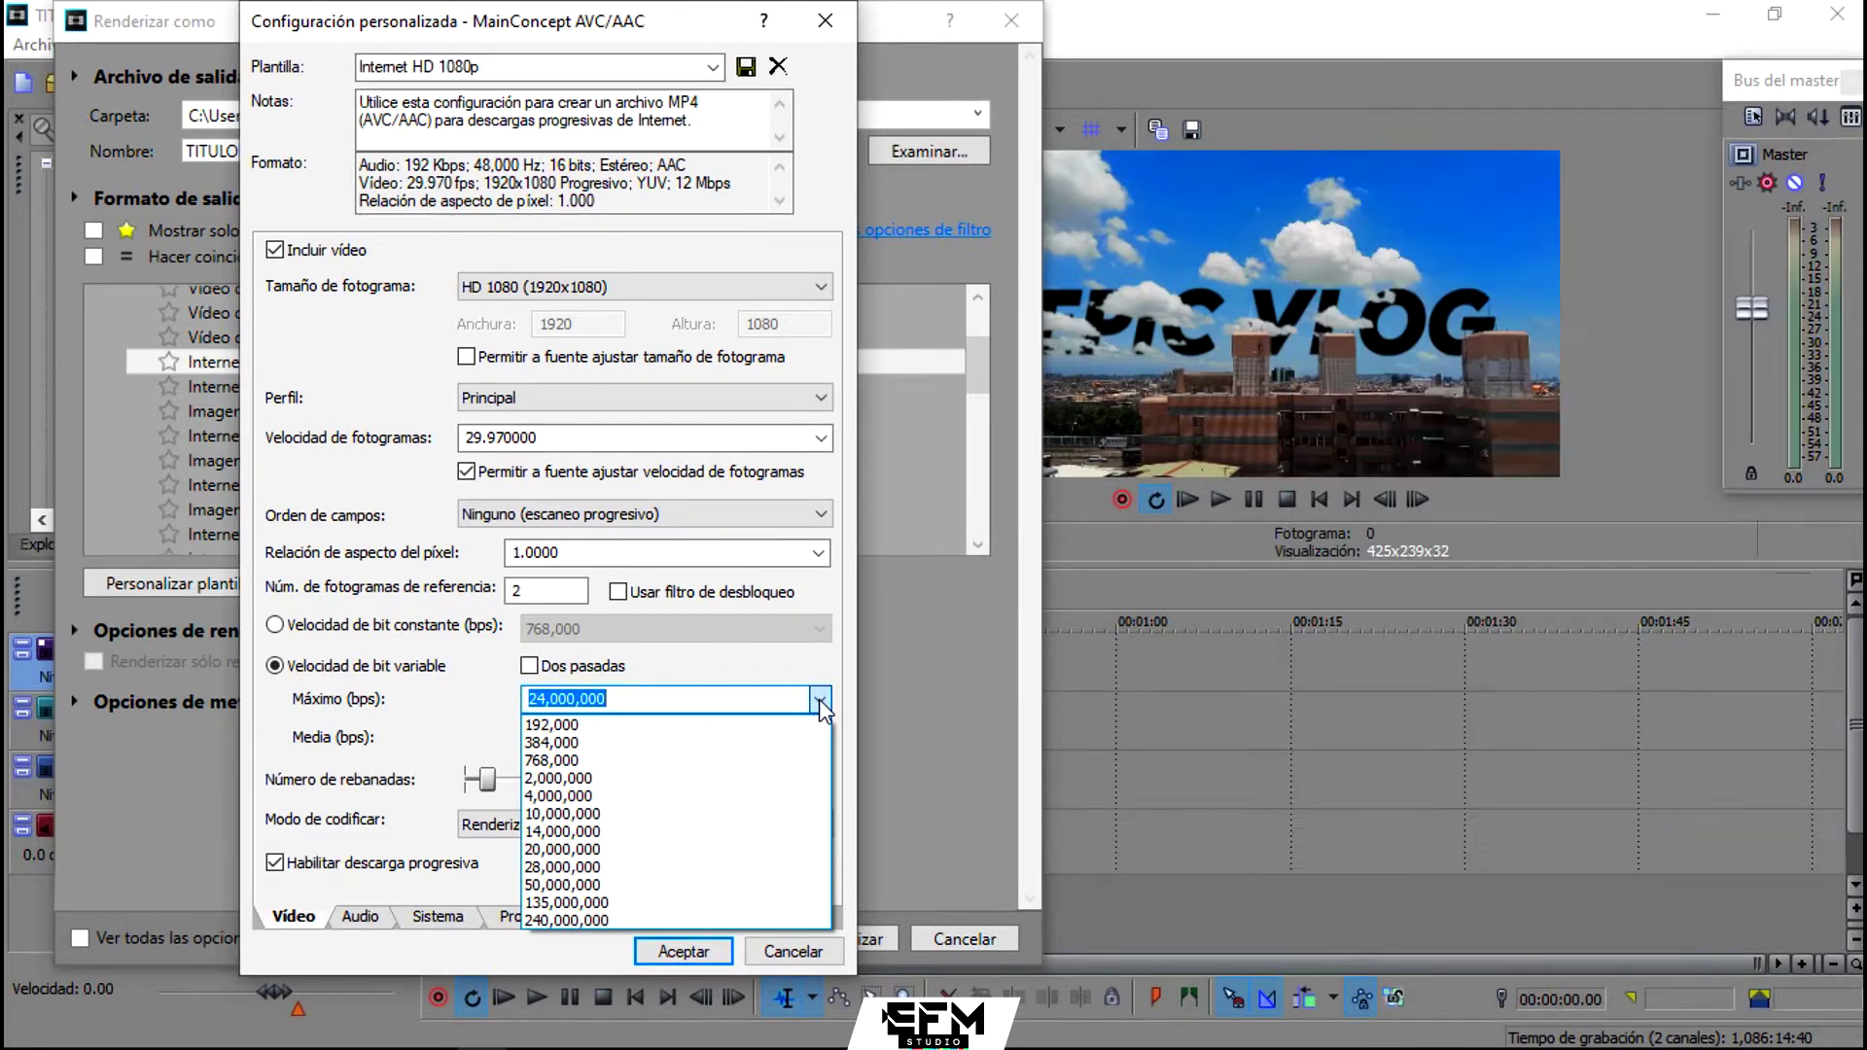
click(822, 697)
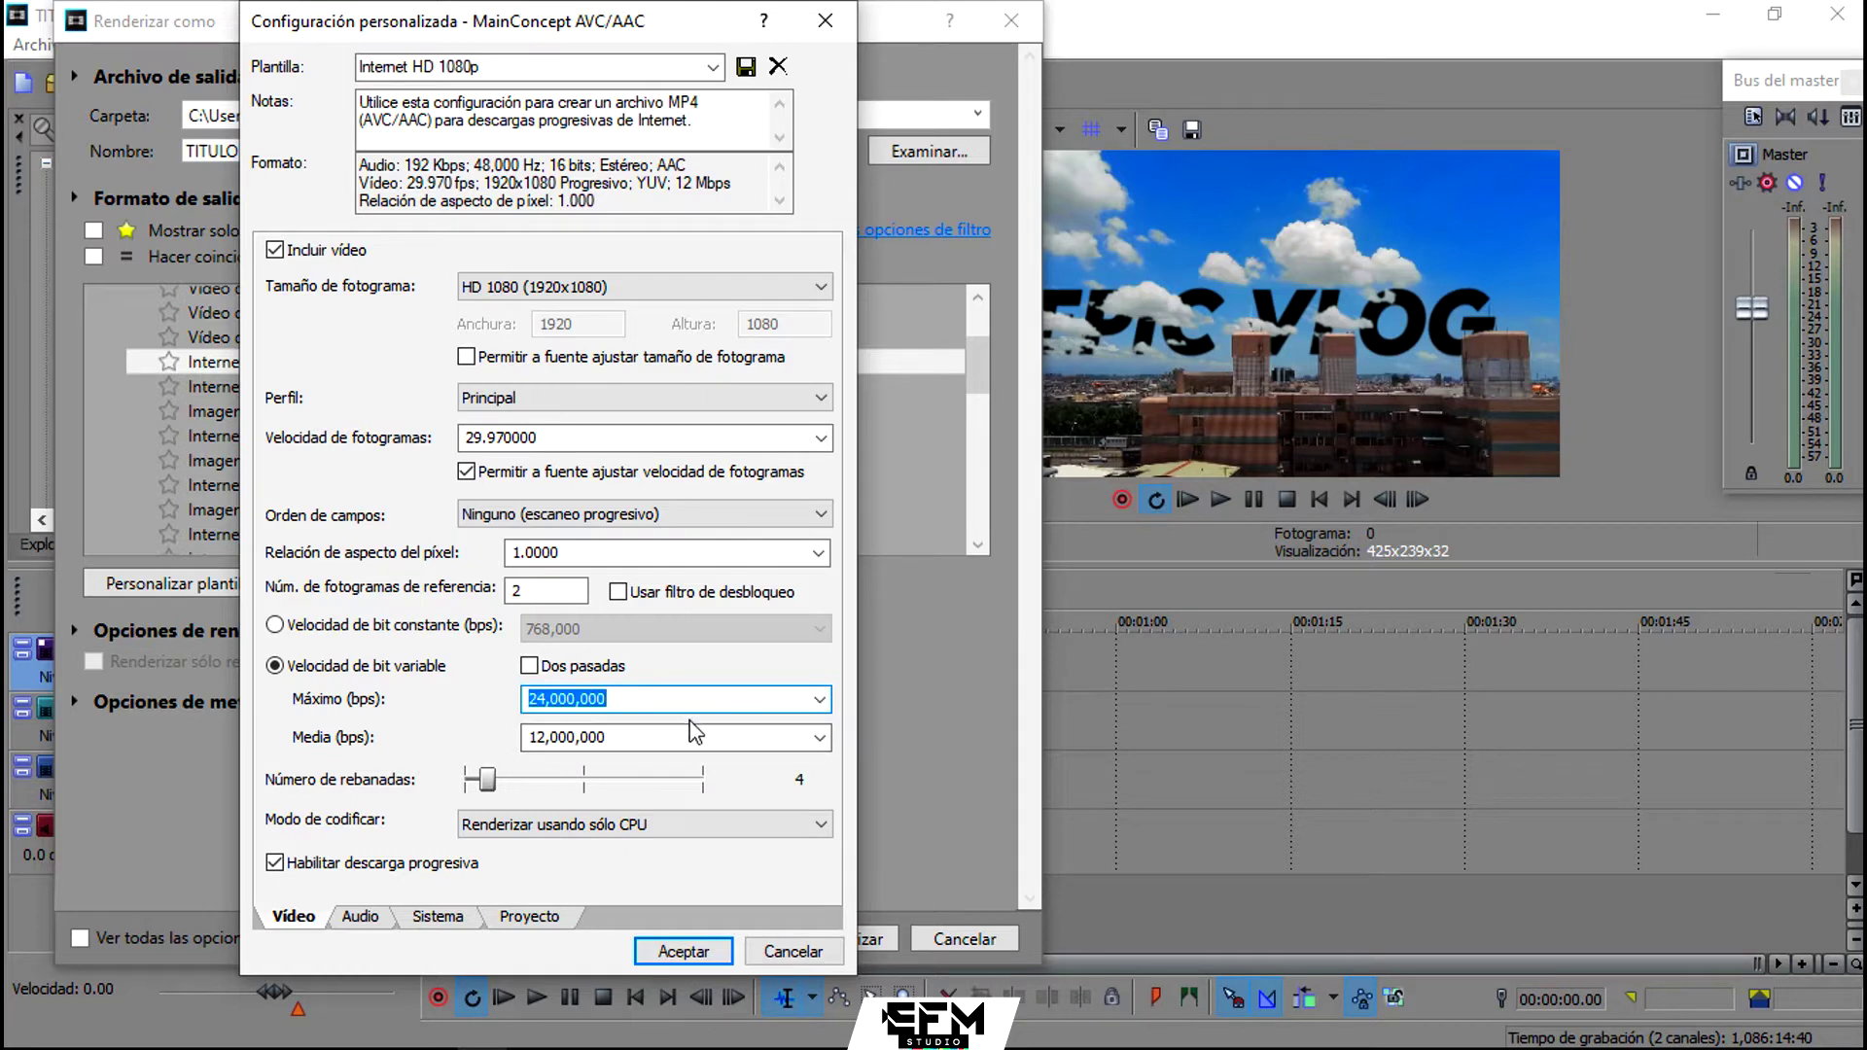
Step: Copy the average bit rate value of 12,000,000 bps into the maximum bit rate
key(Tab)
key(ctrl+c)
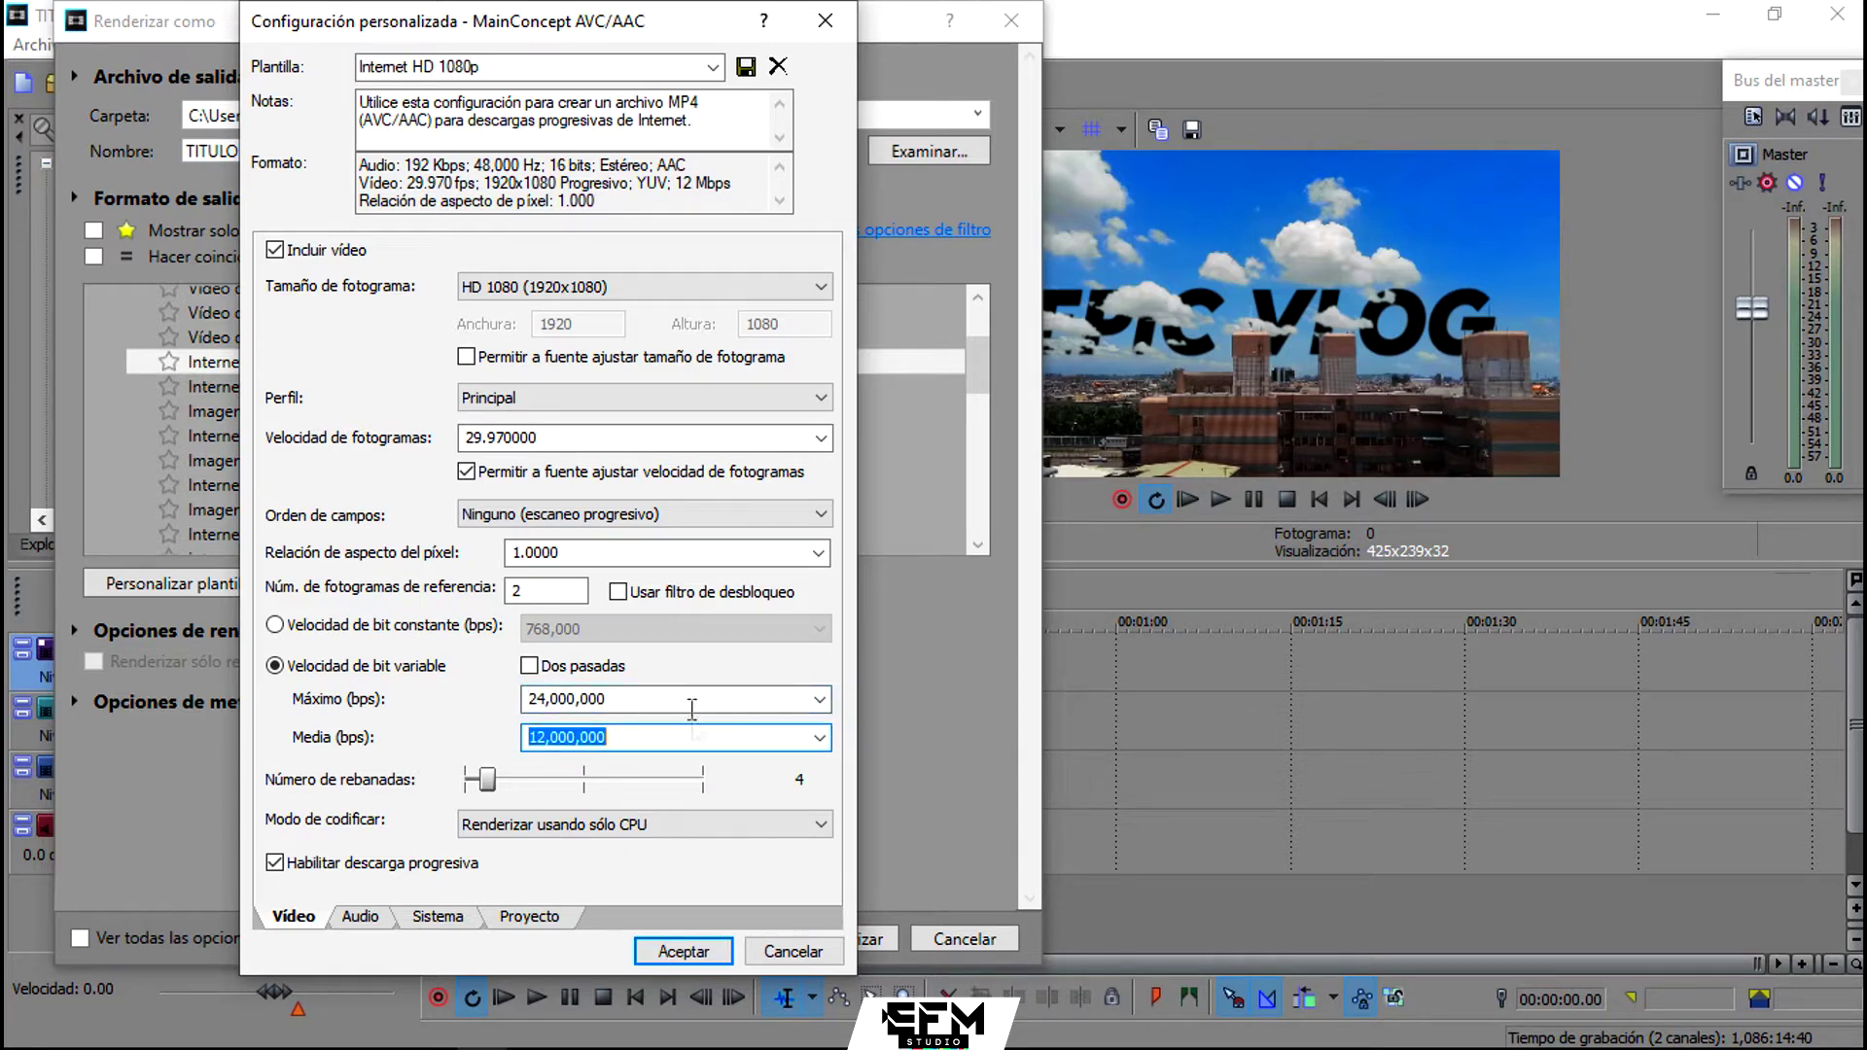
click(794, 701)
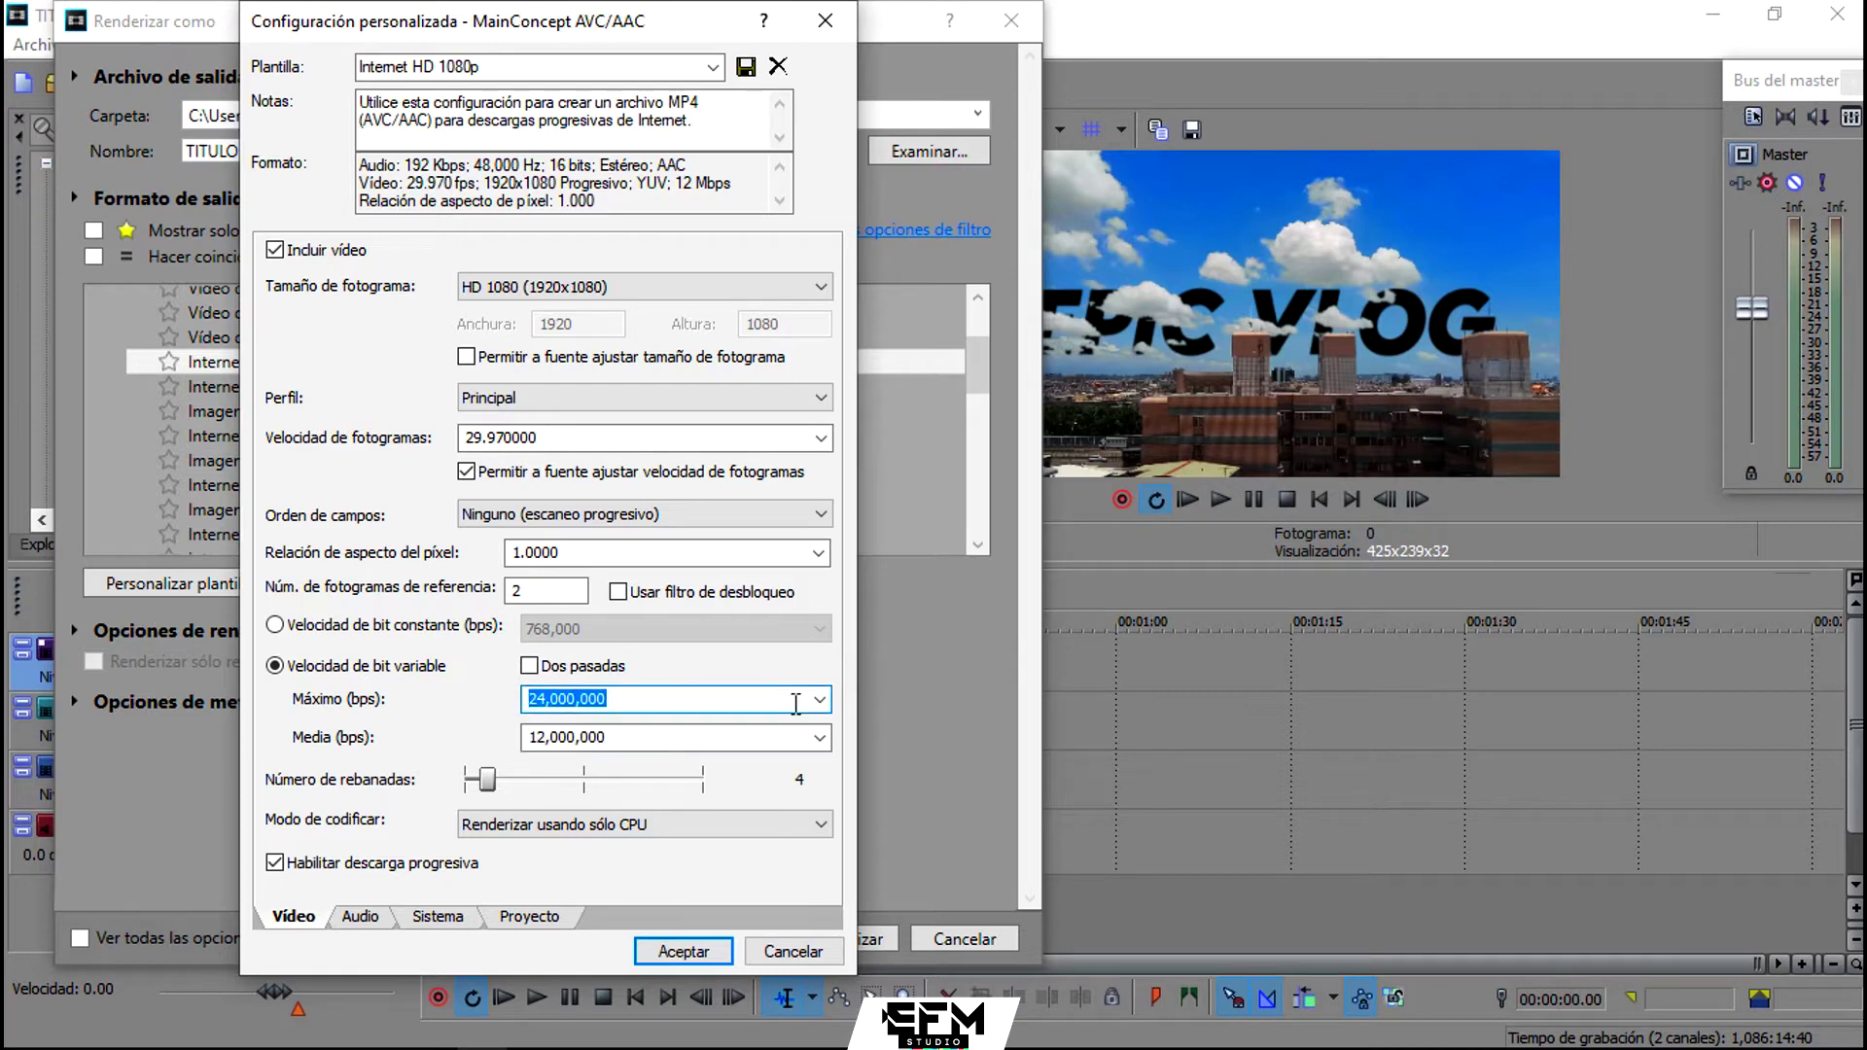
key(ctrl+v)
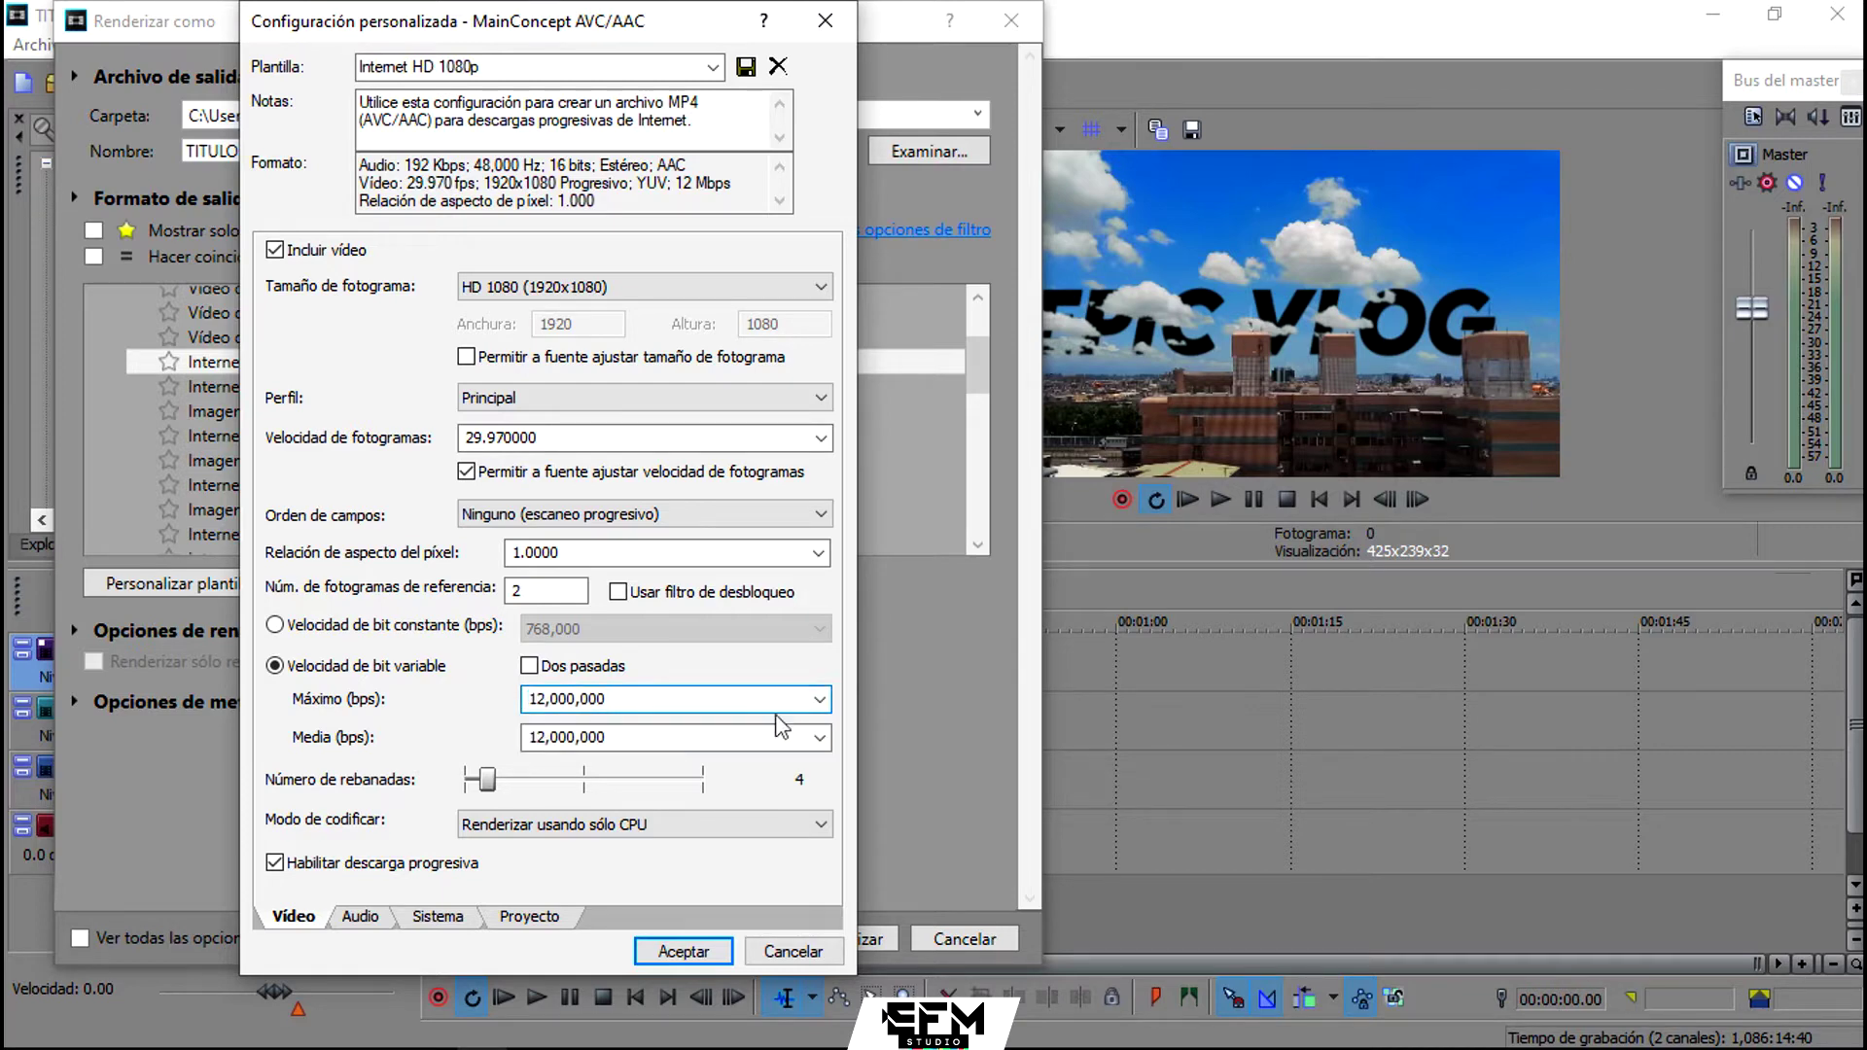
Step: Set the maximum variable bit rate to 16,000,000 bps
click(821, 738)
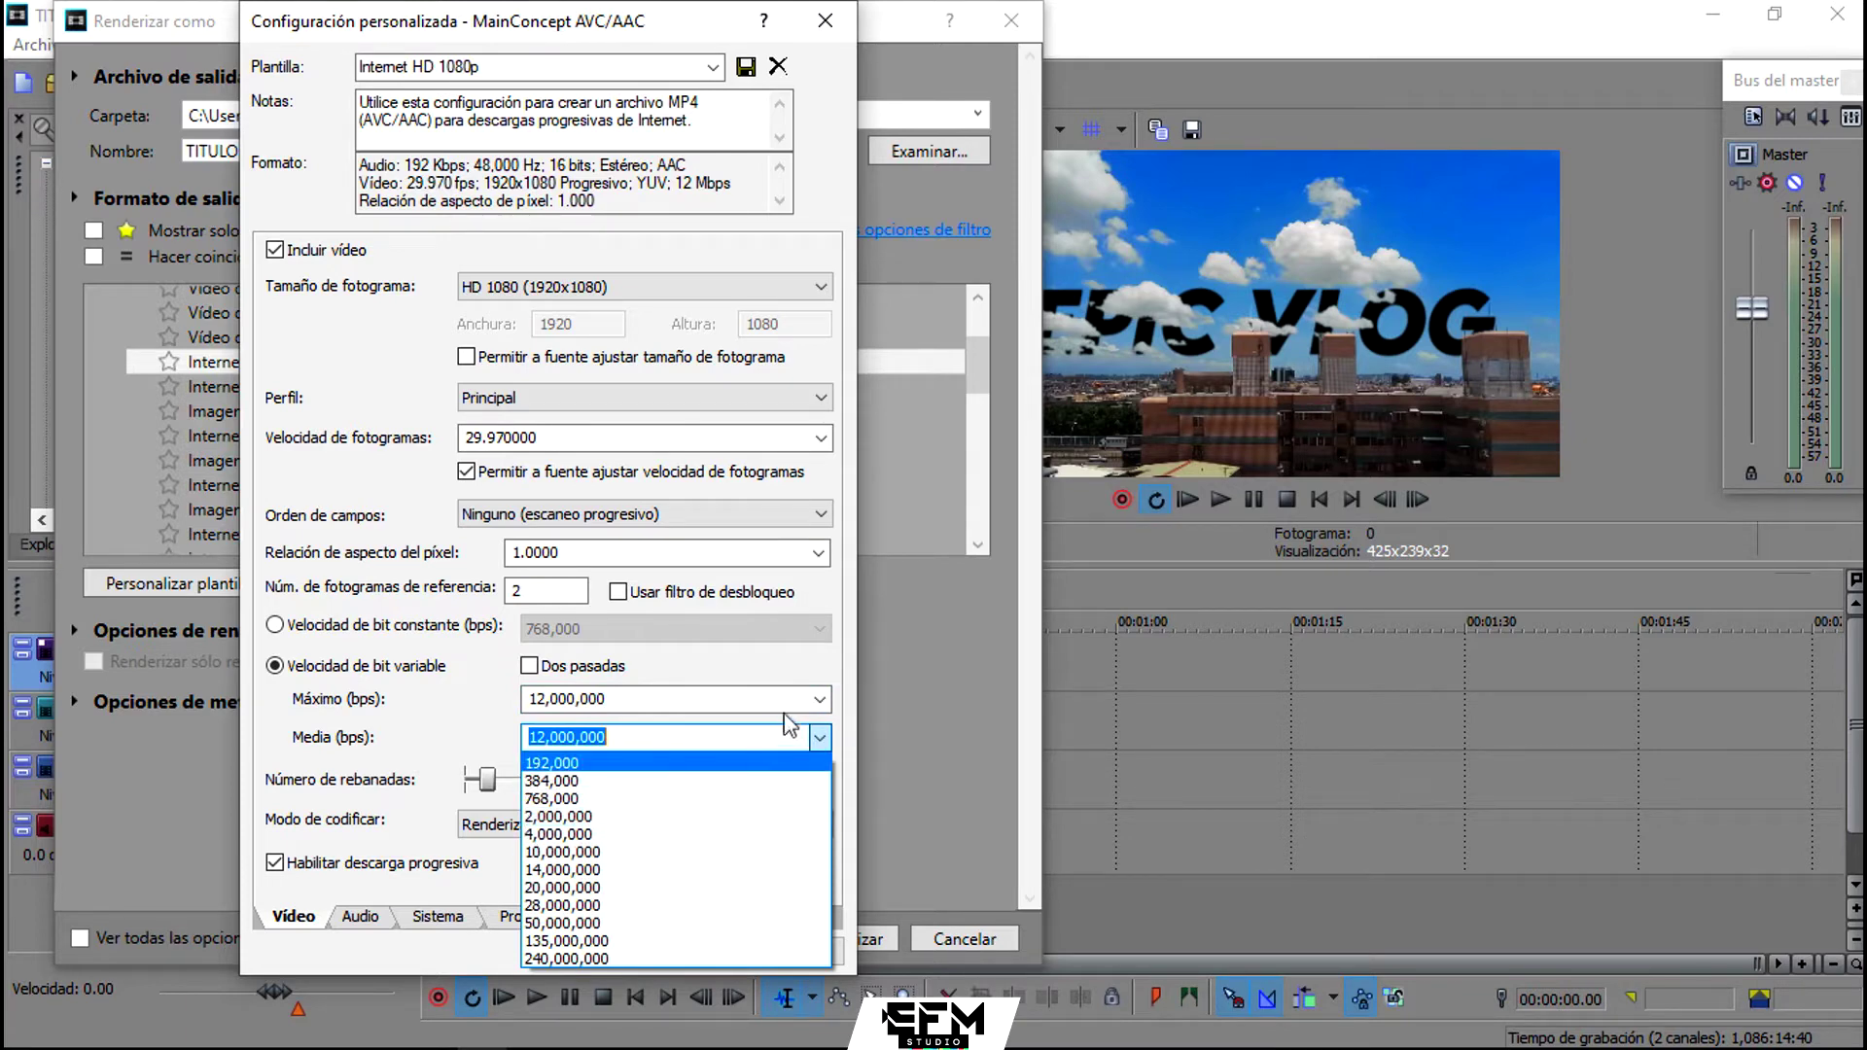
click(822, 704)
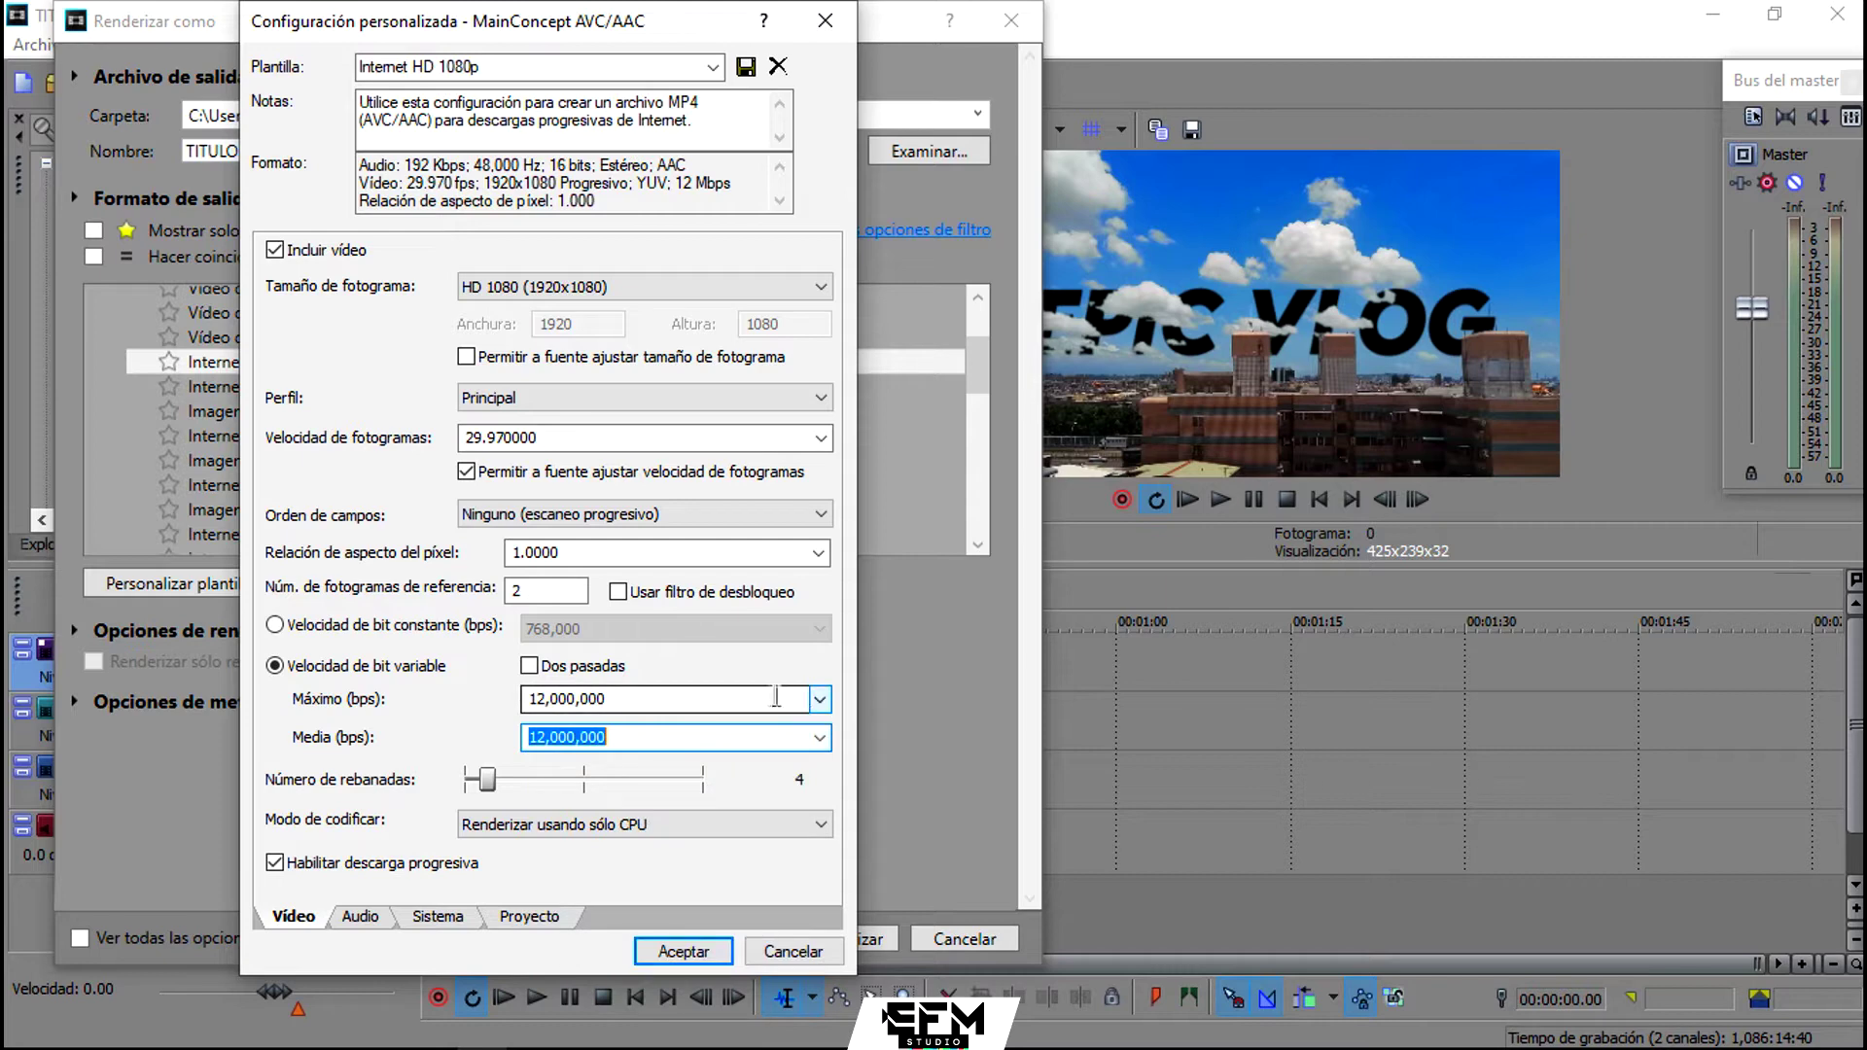
click(822, 739)
click(803, 708)
click(666, 700)
click(543, 698)
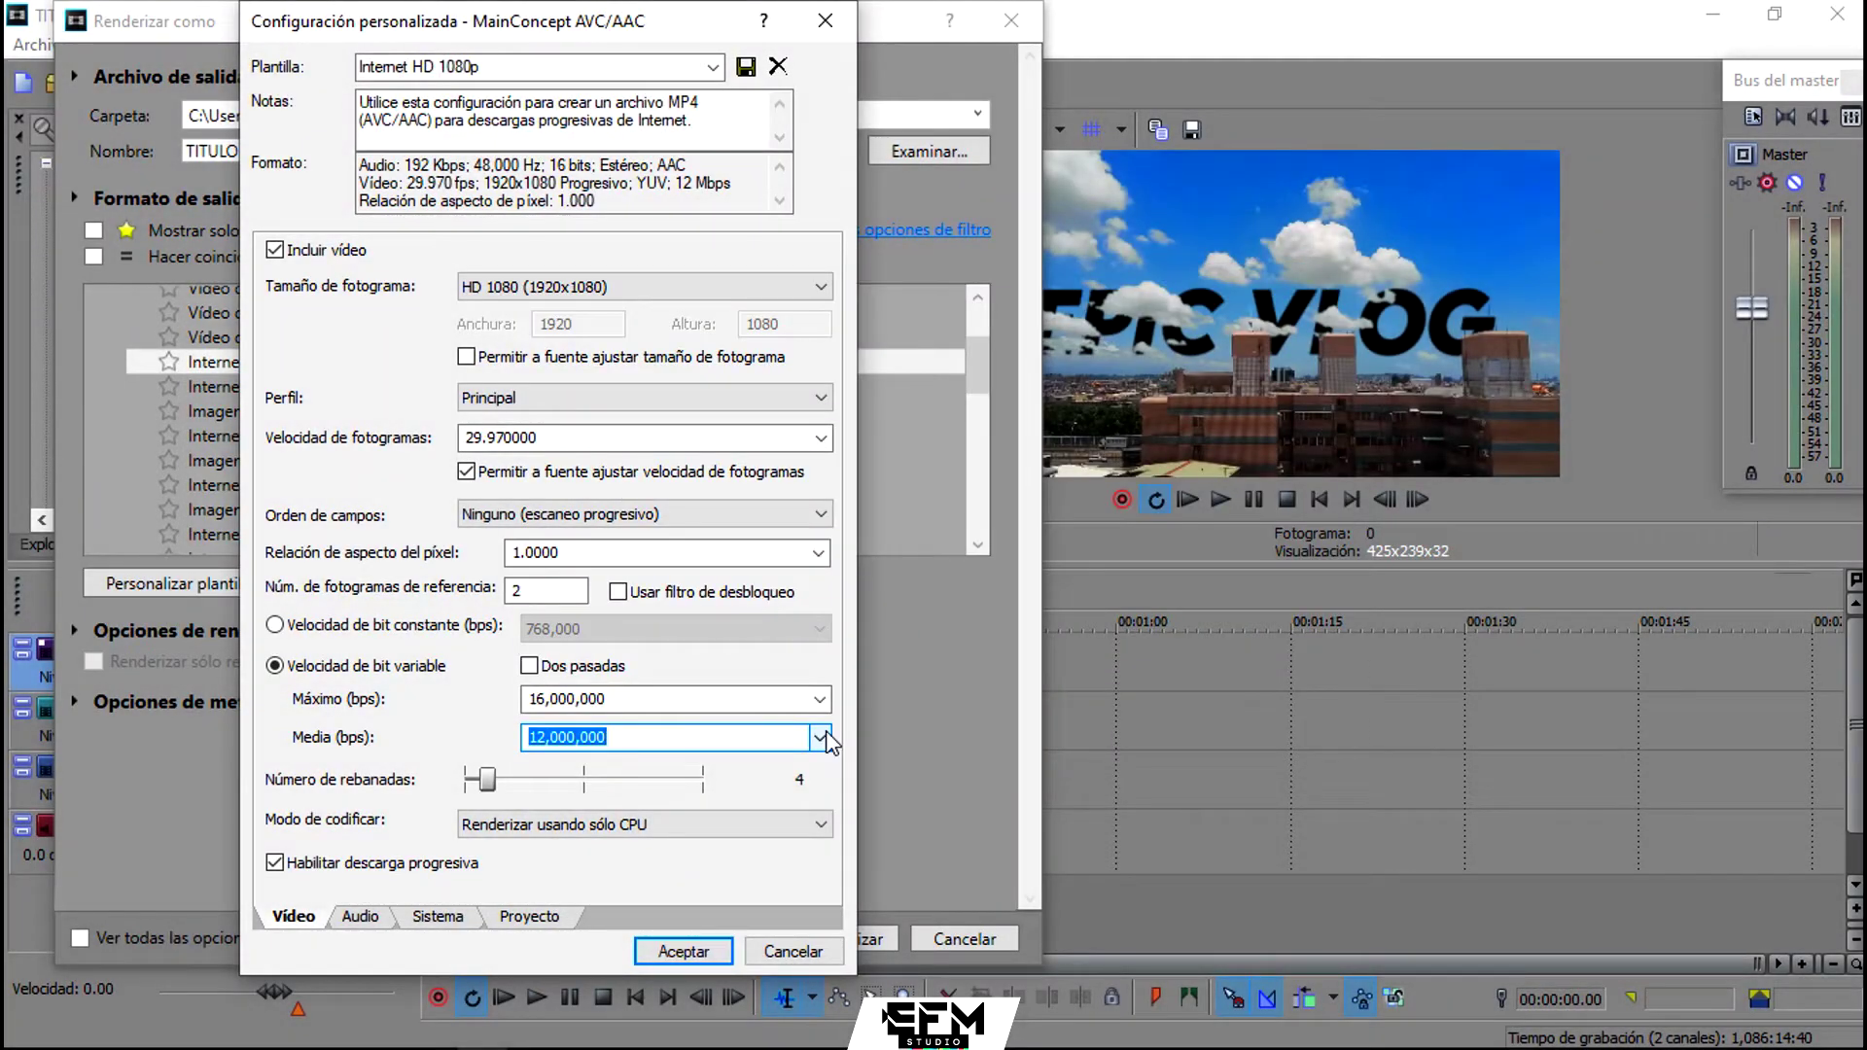
key(shift+Tab)
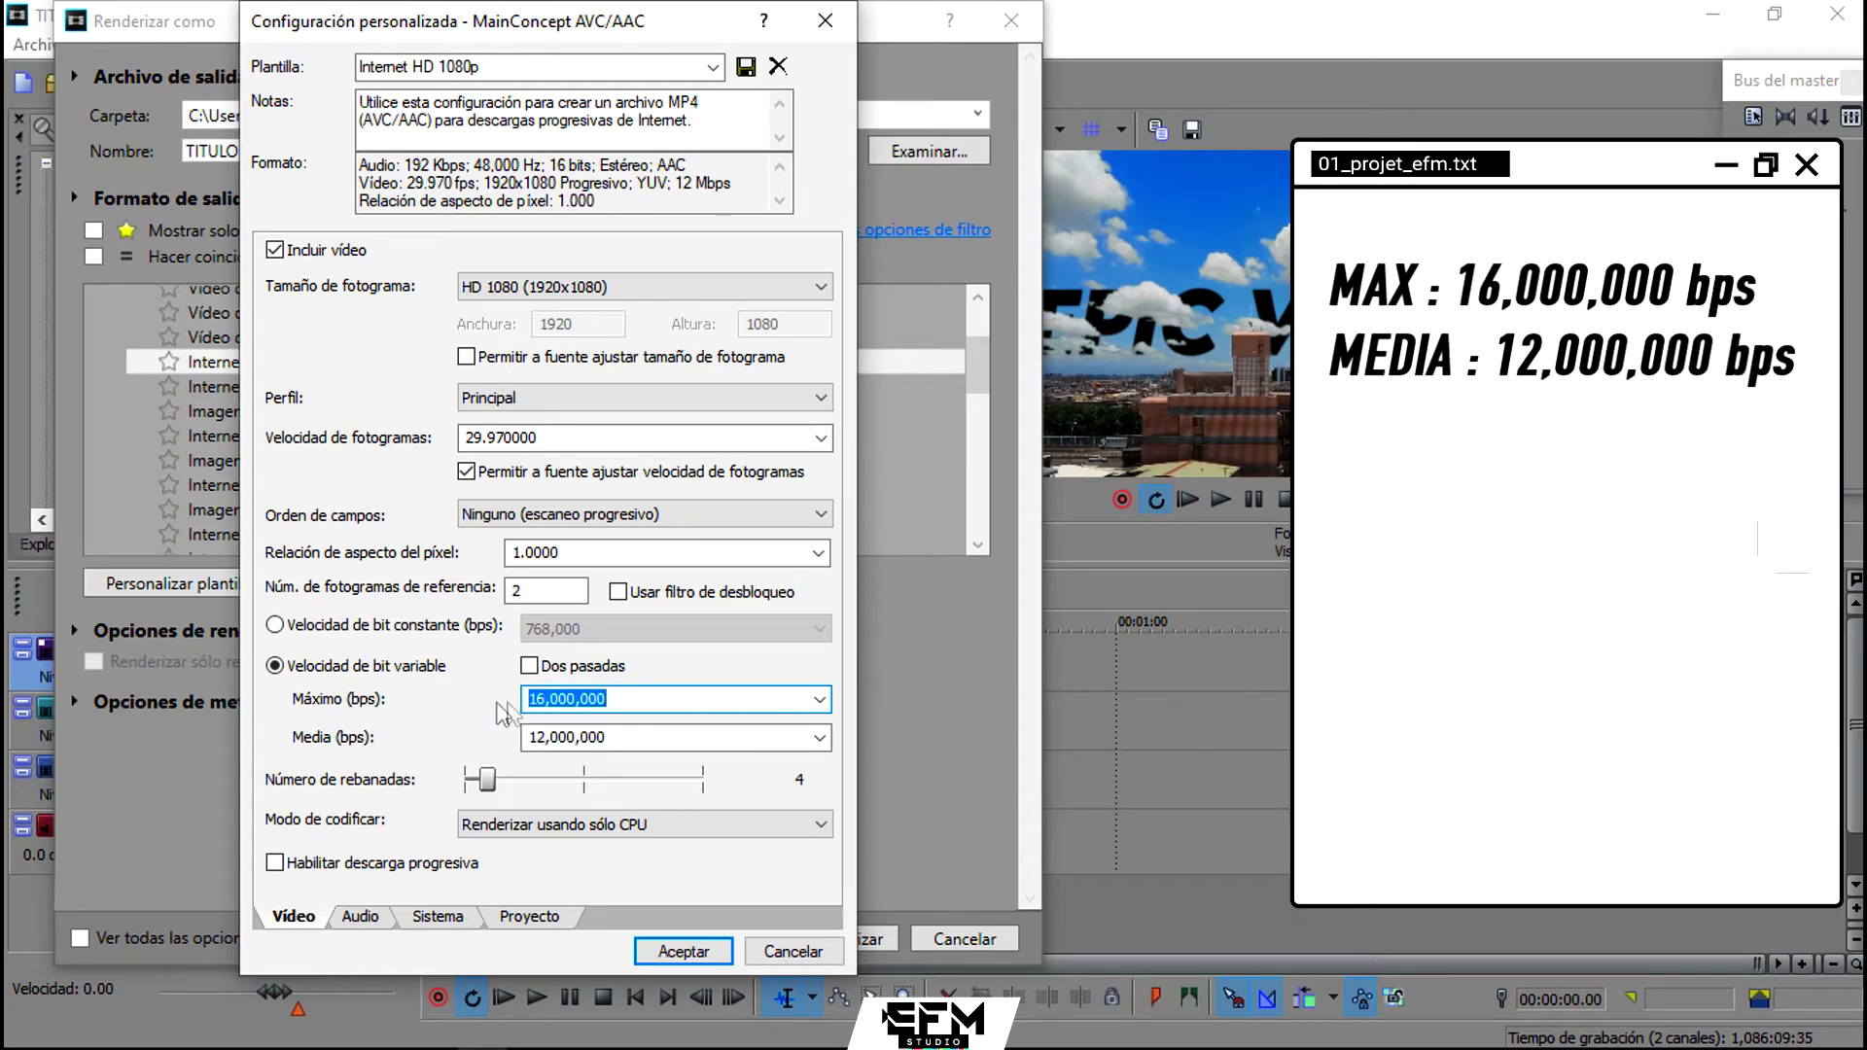
click(679, 697)
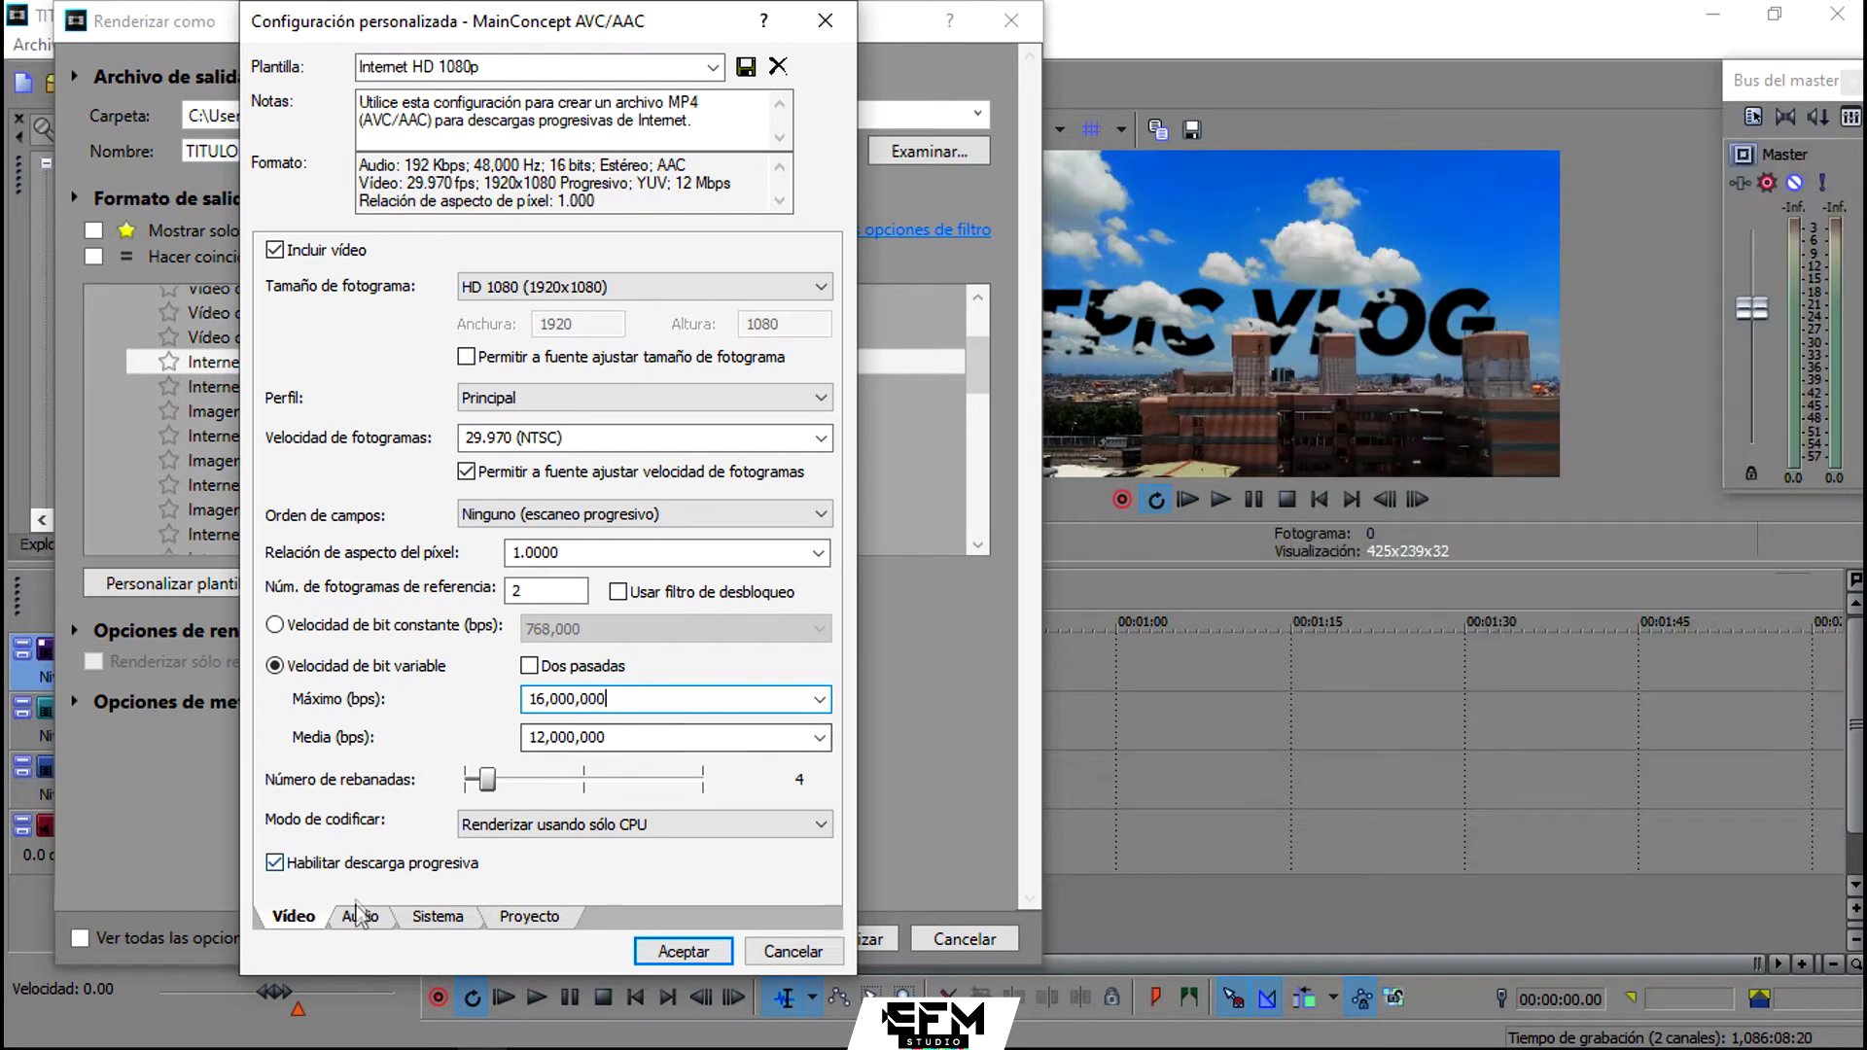
Step: Set the template's audio to a 48,000 Hz sample rate and a 320,000 bps bit rate
click(361, 917)
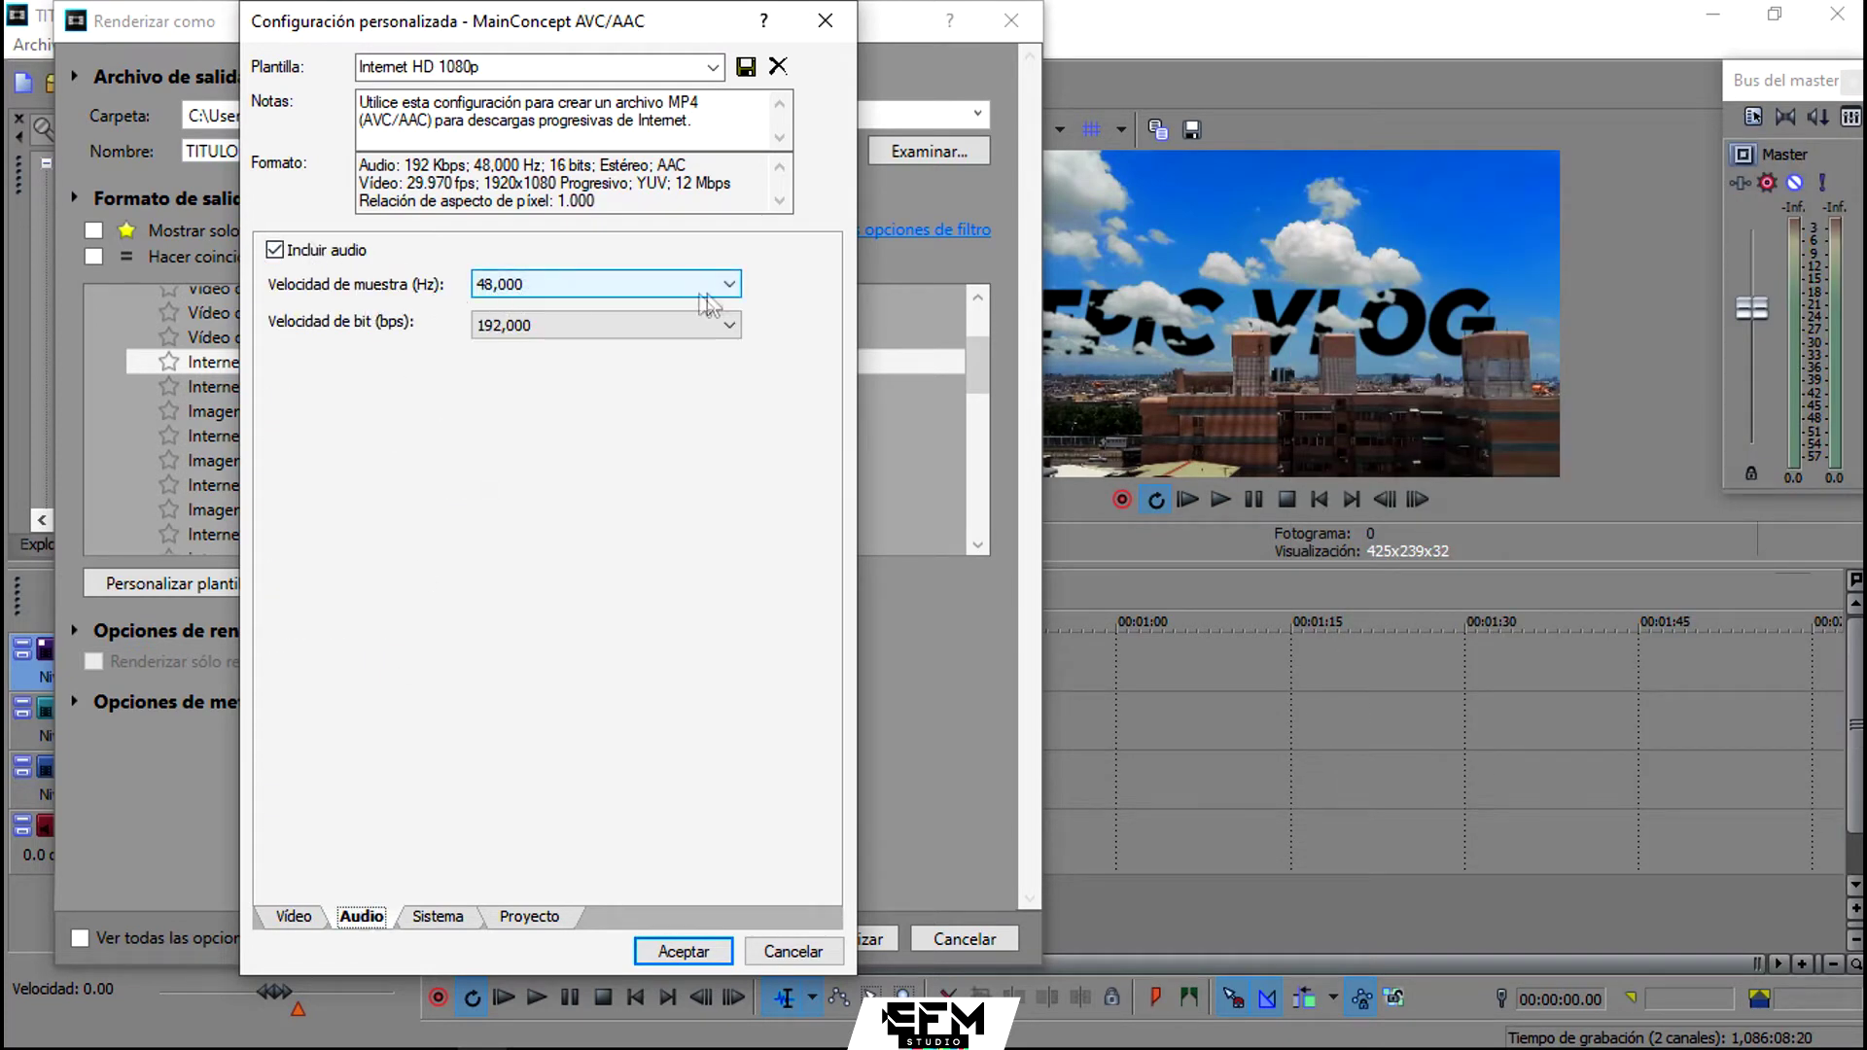
click(727, 288)
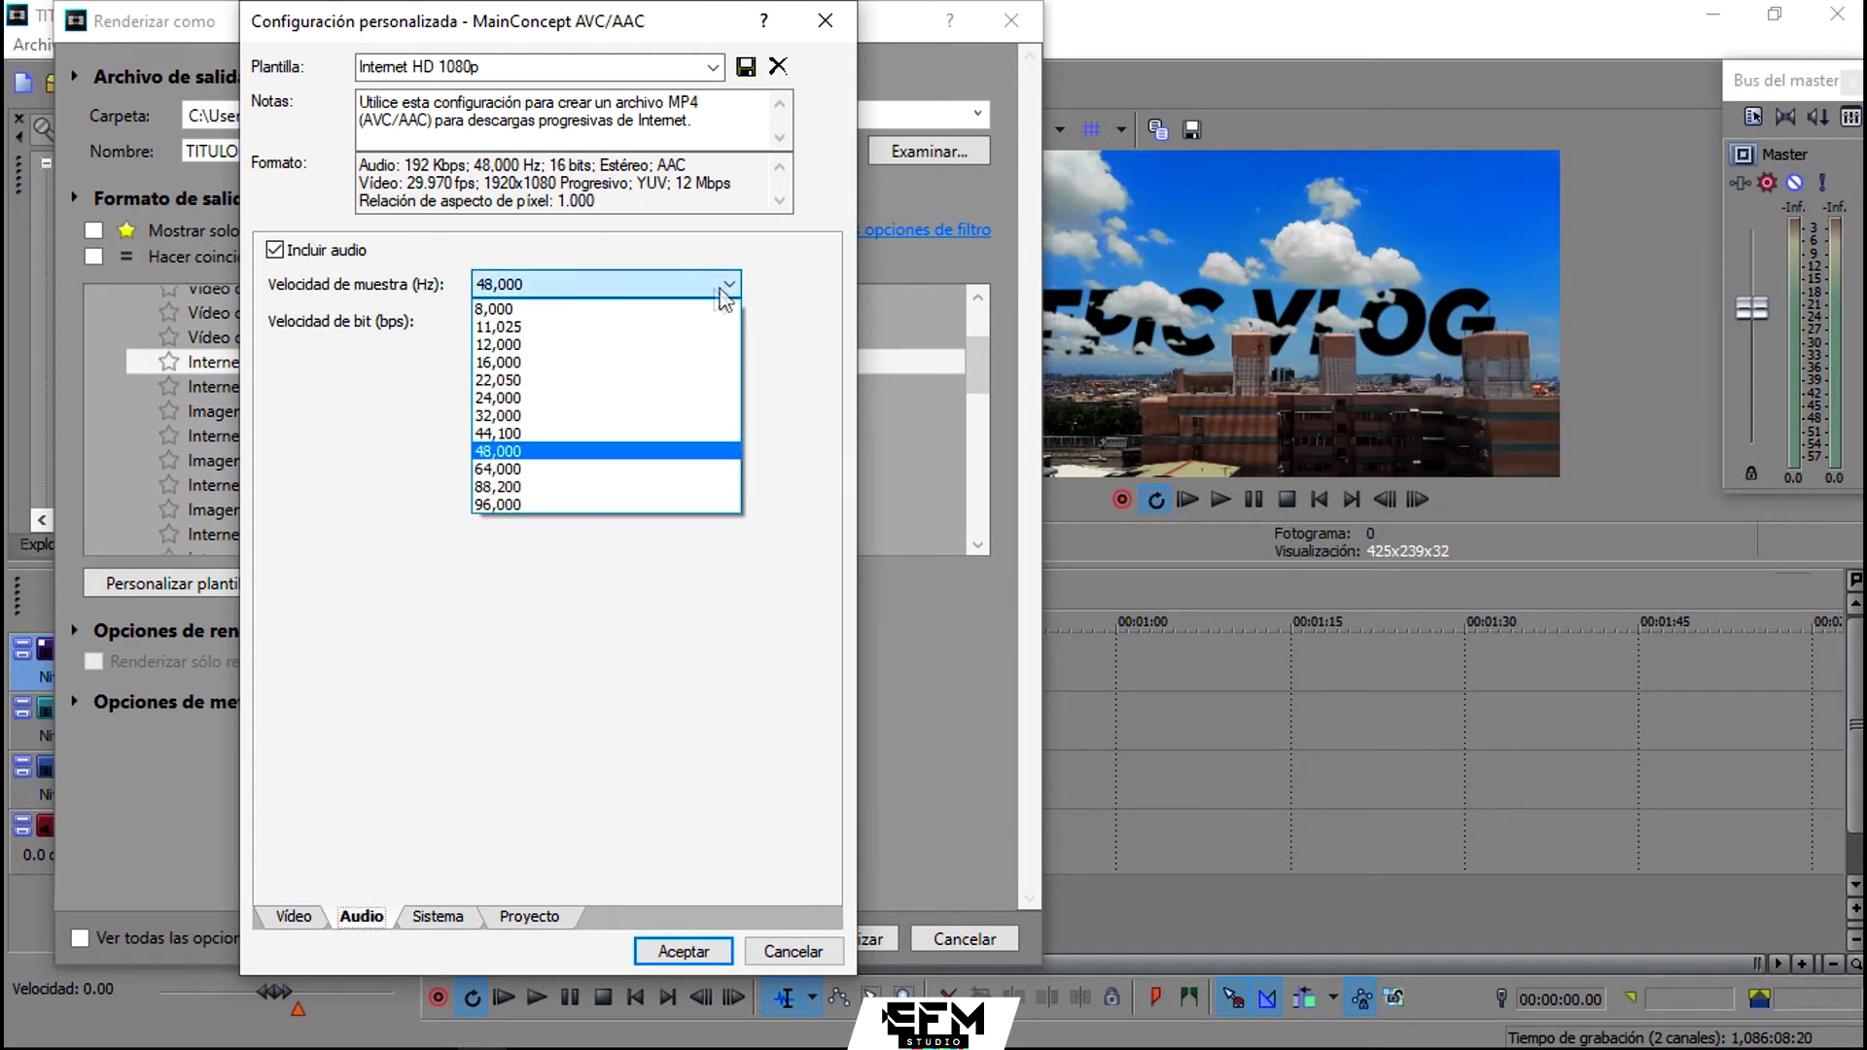
click(513, 453)
click(730, 329)
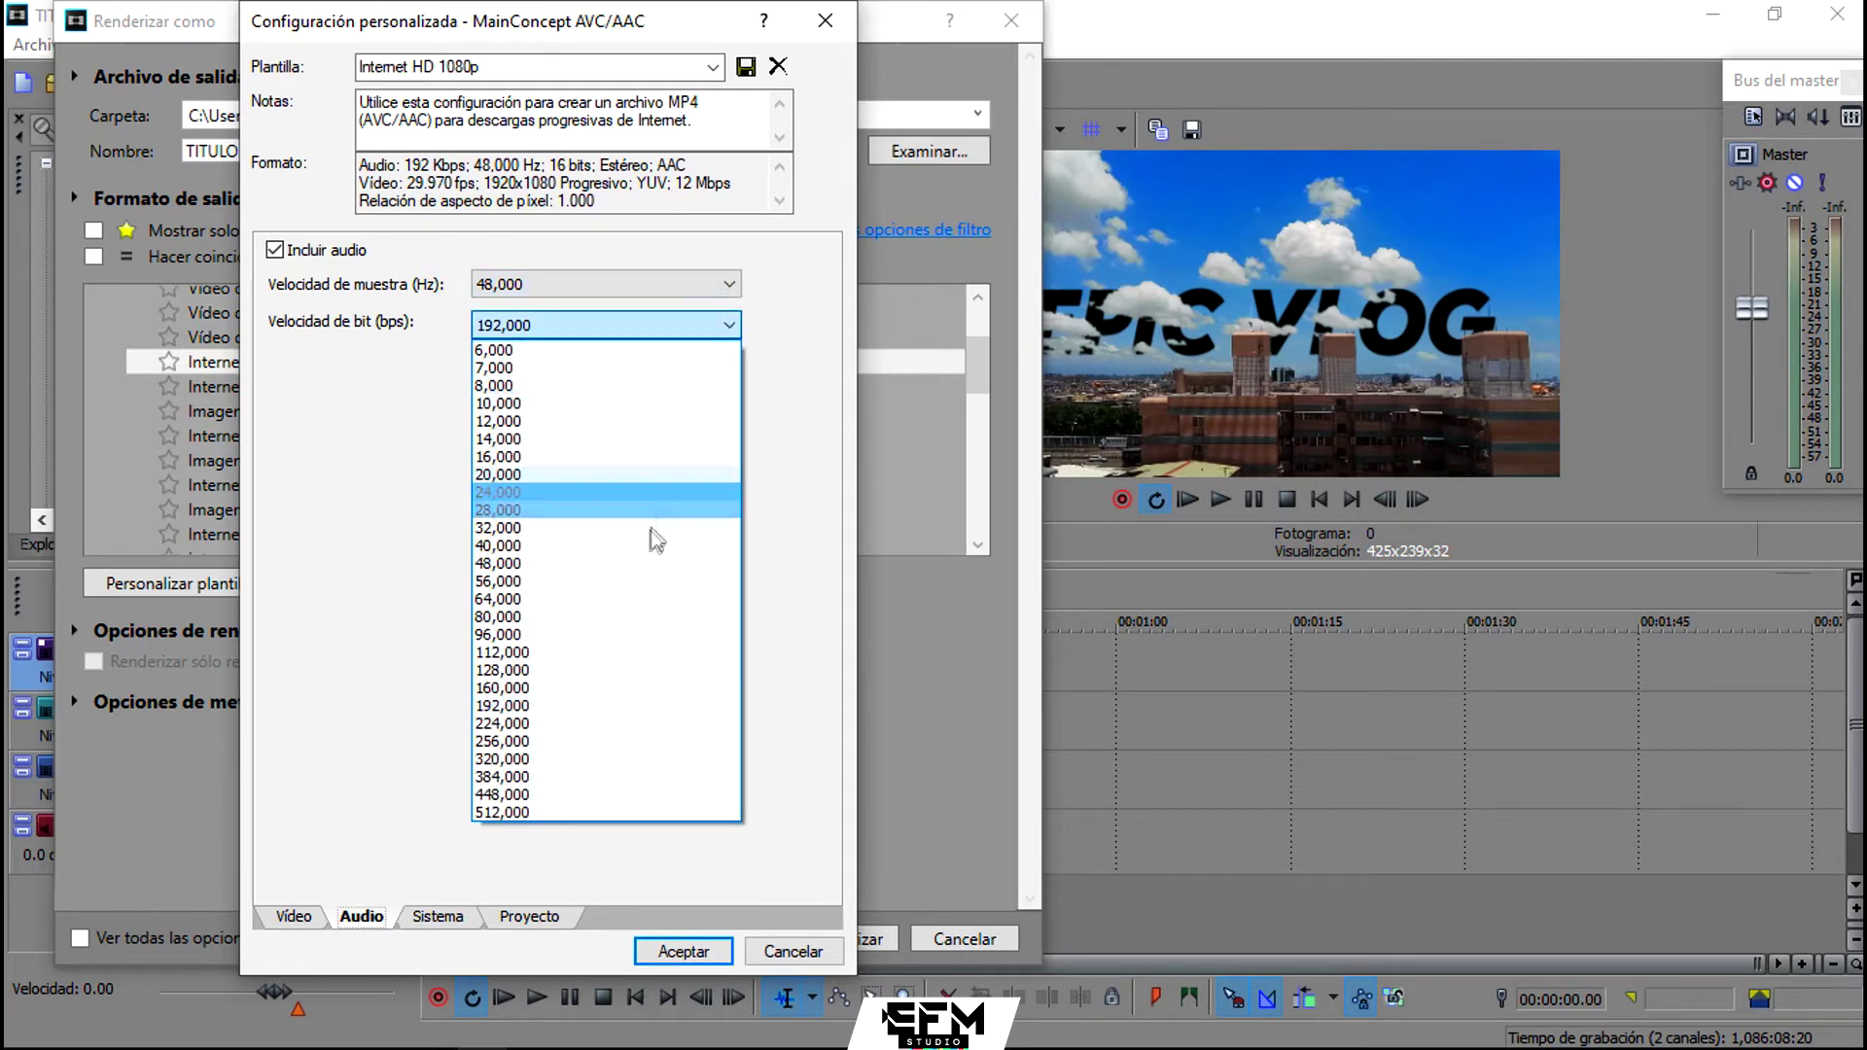
click(547, 759)
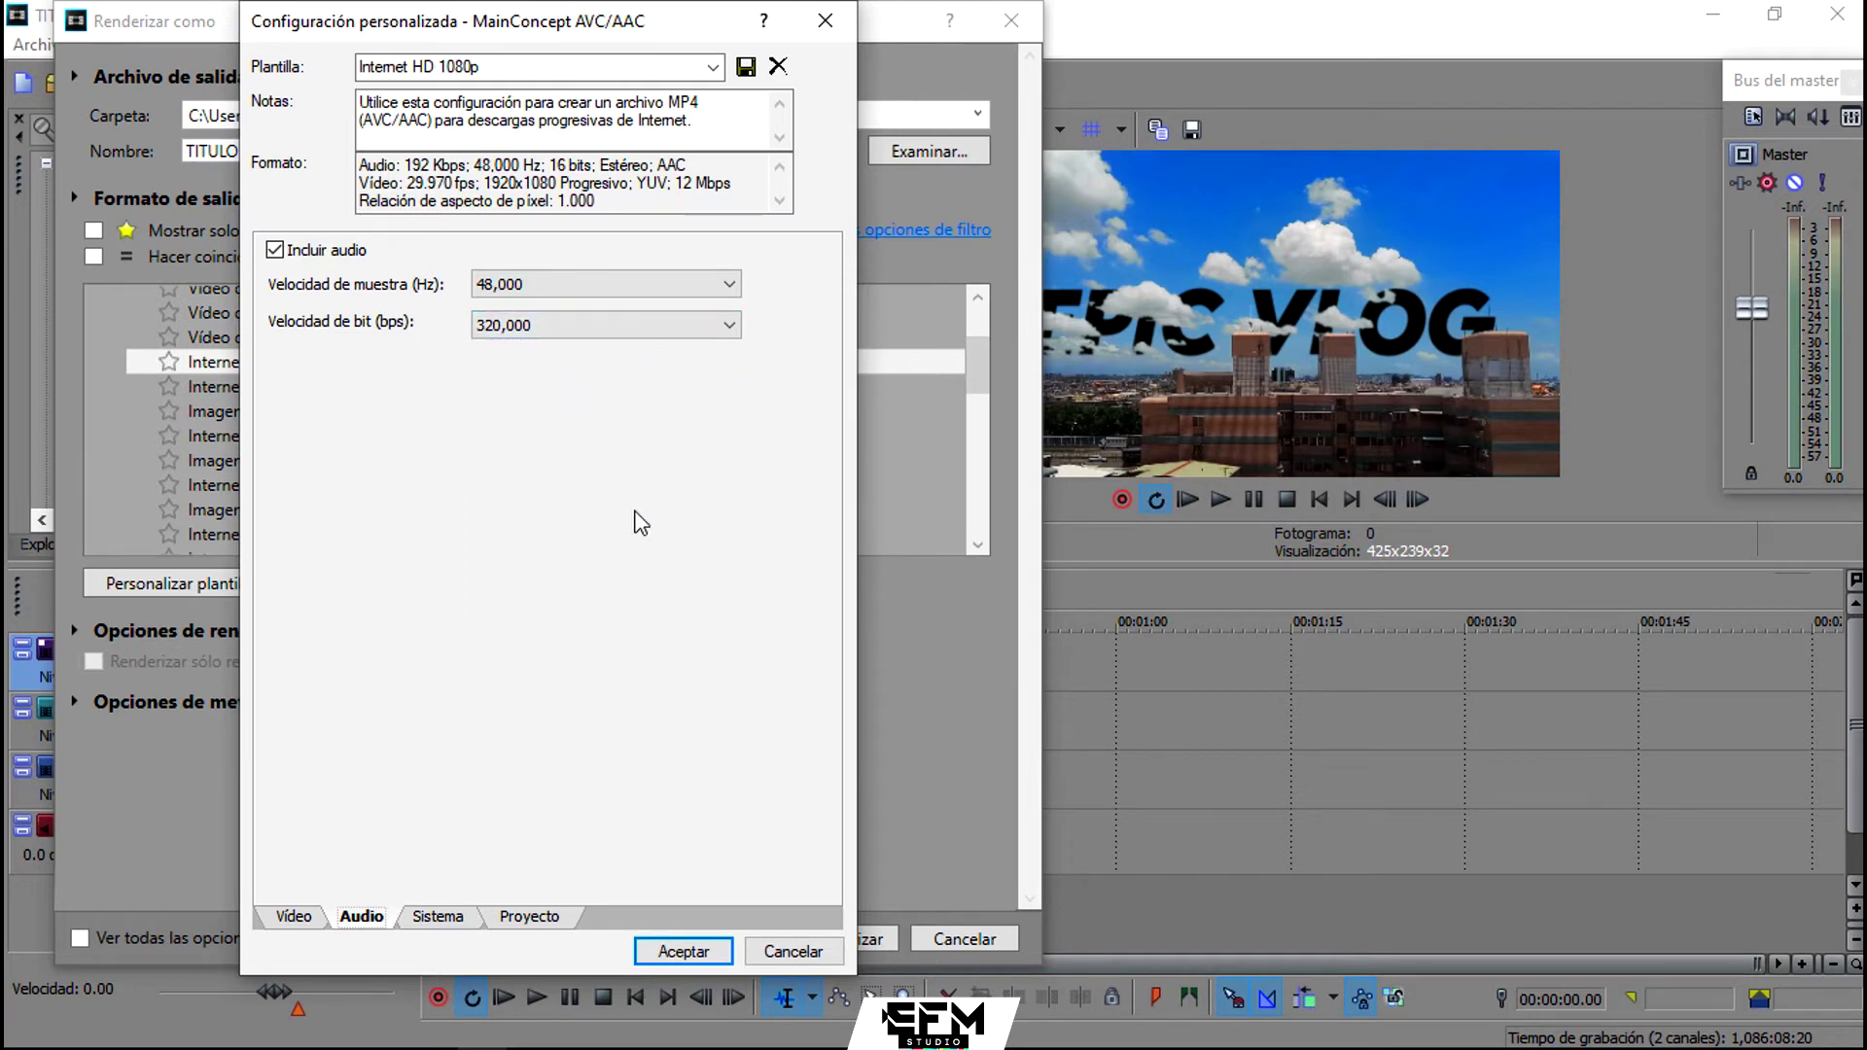
Step: Set the template's video rendering quality in the project settings to Lo mejor
click(529, 916)
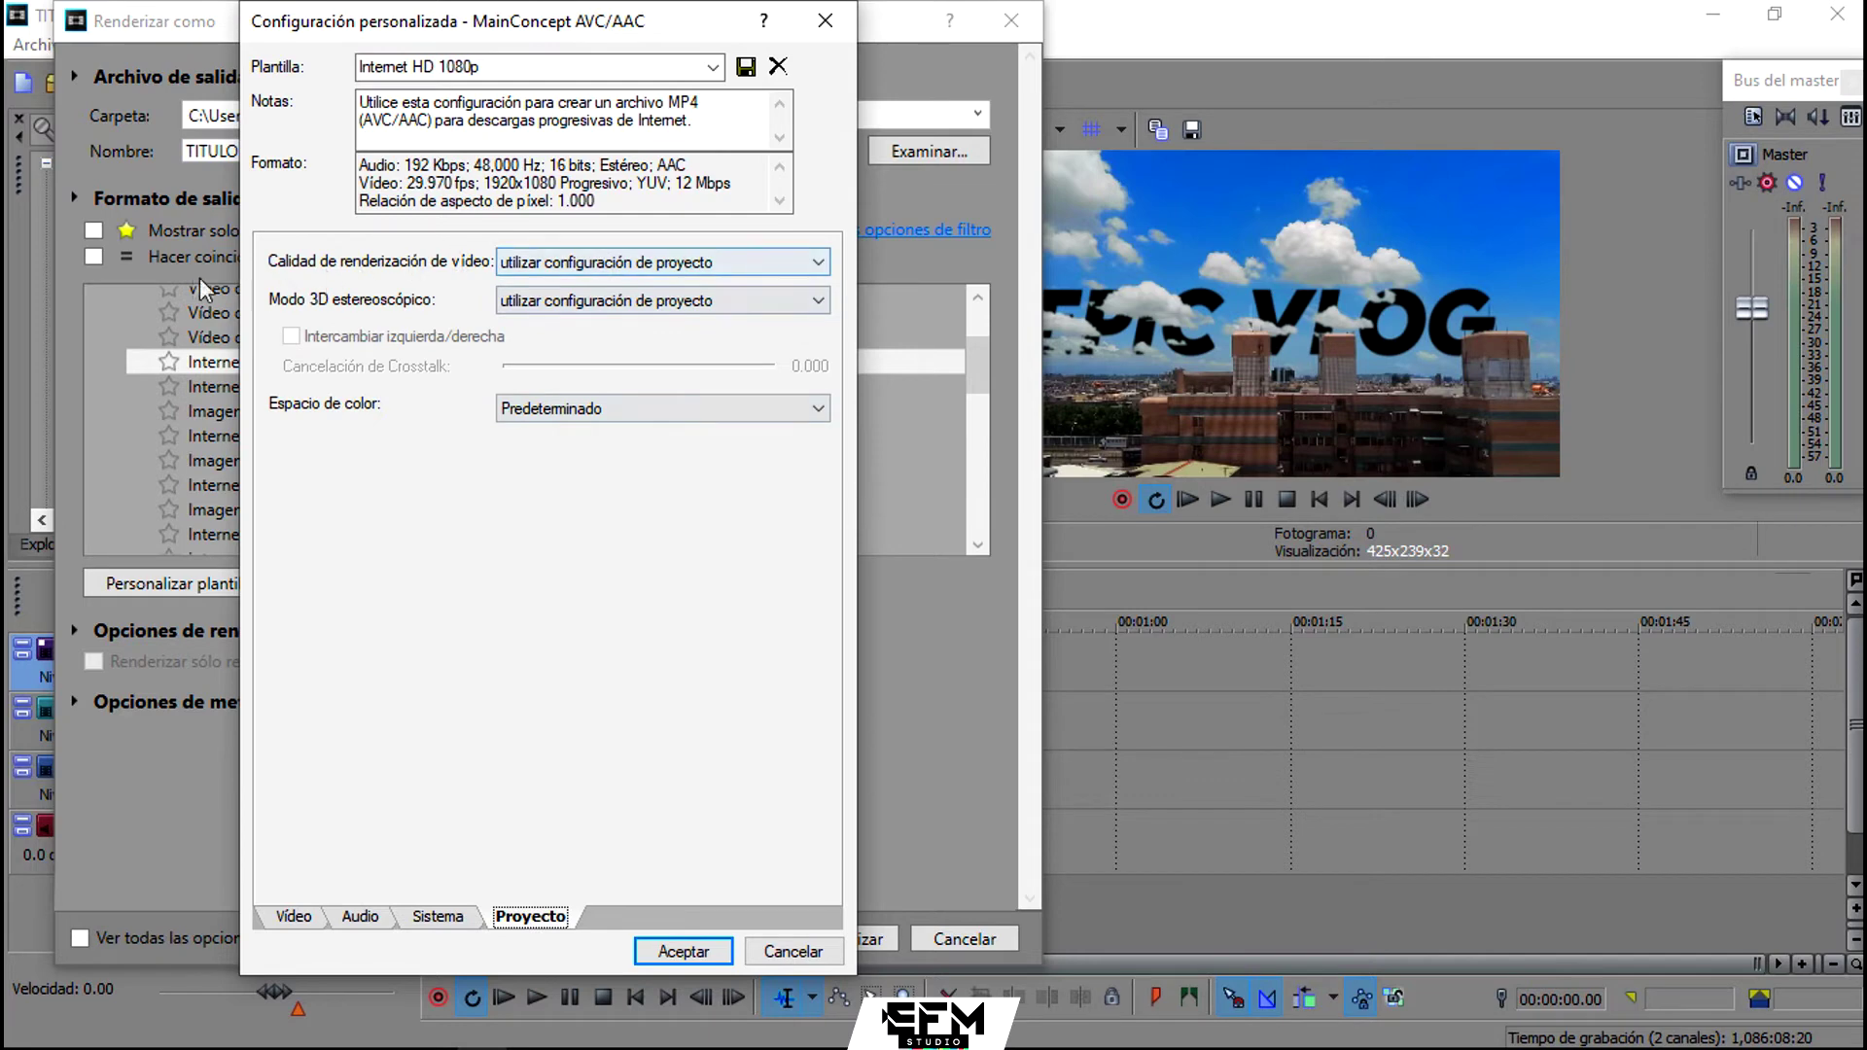
click(611, 264)
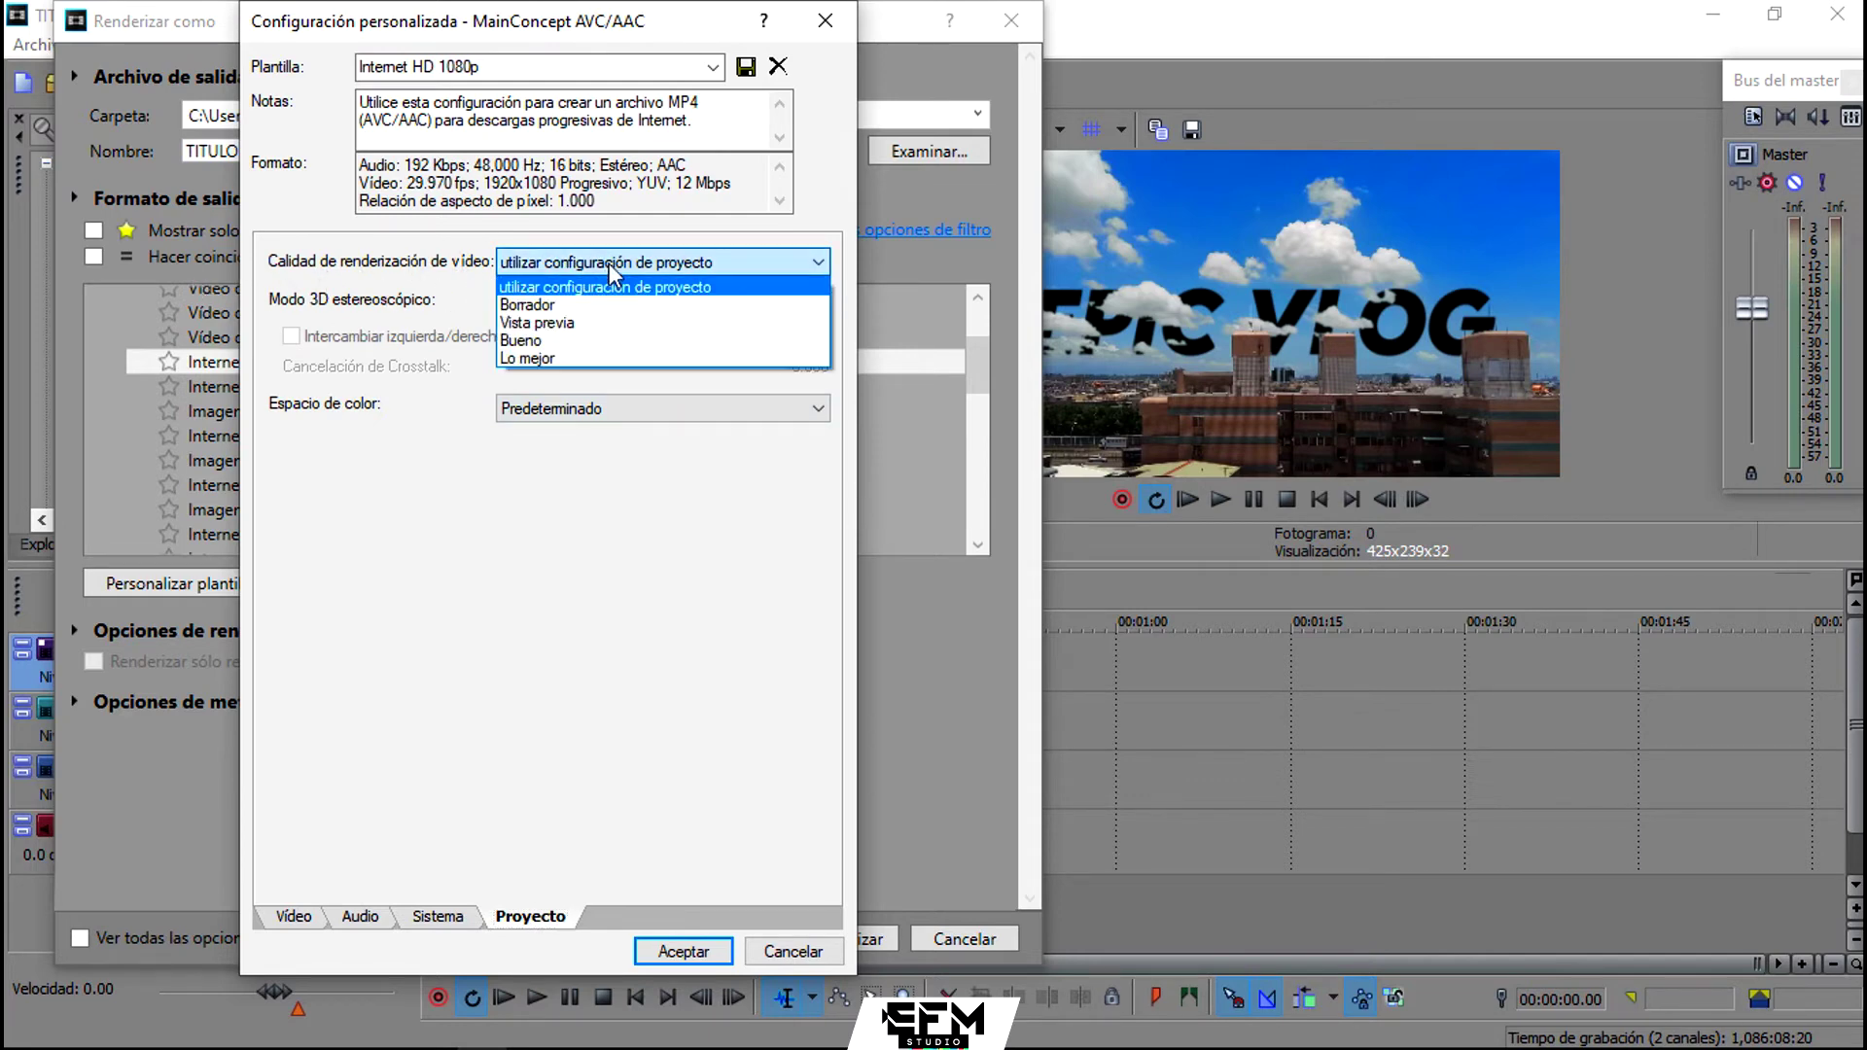
click(566, 360)
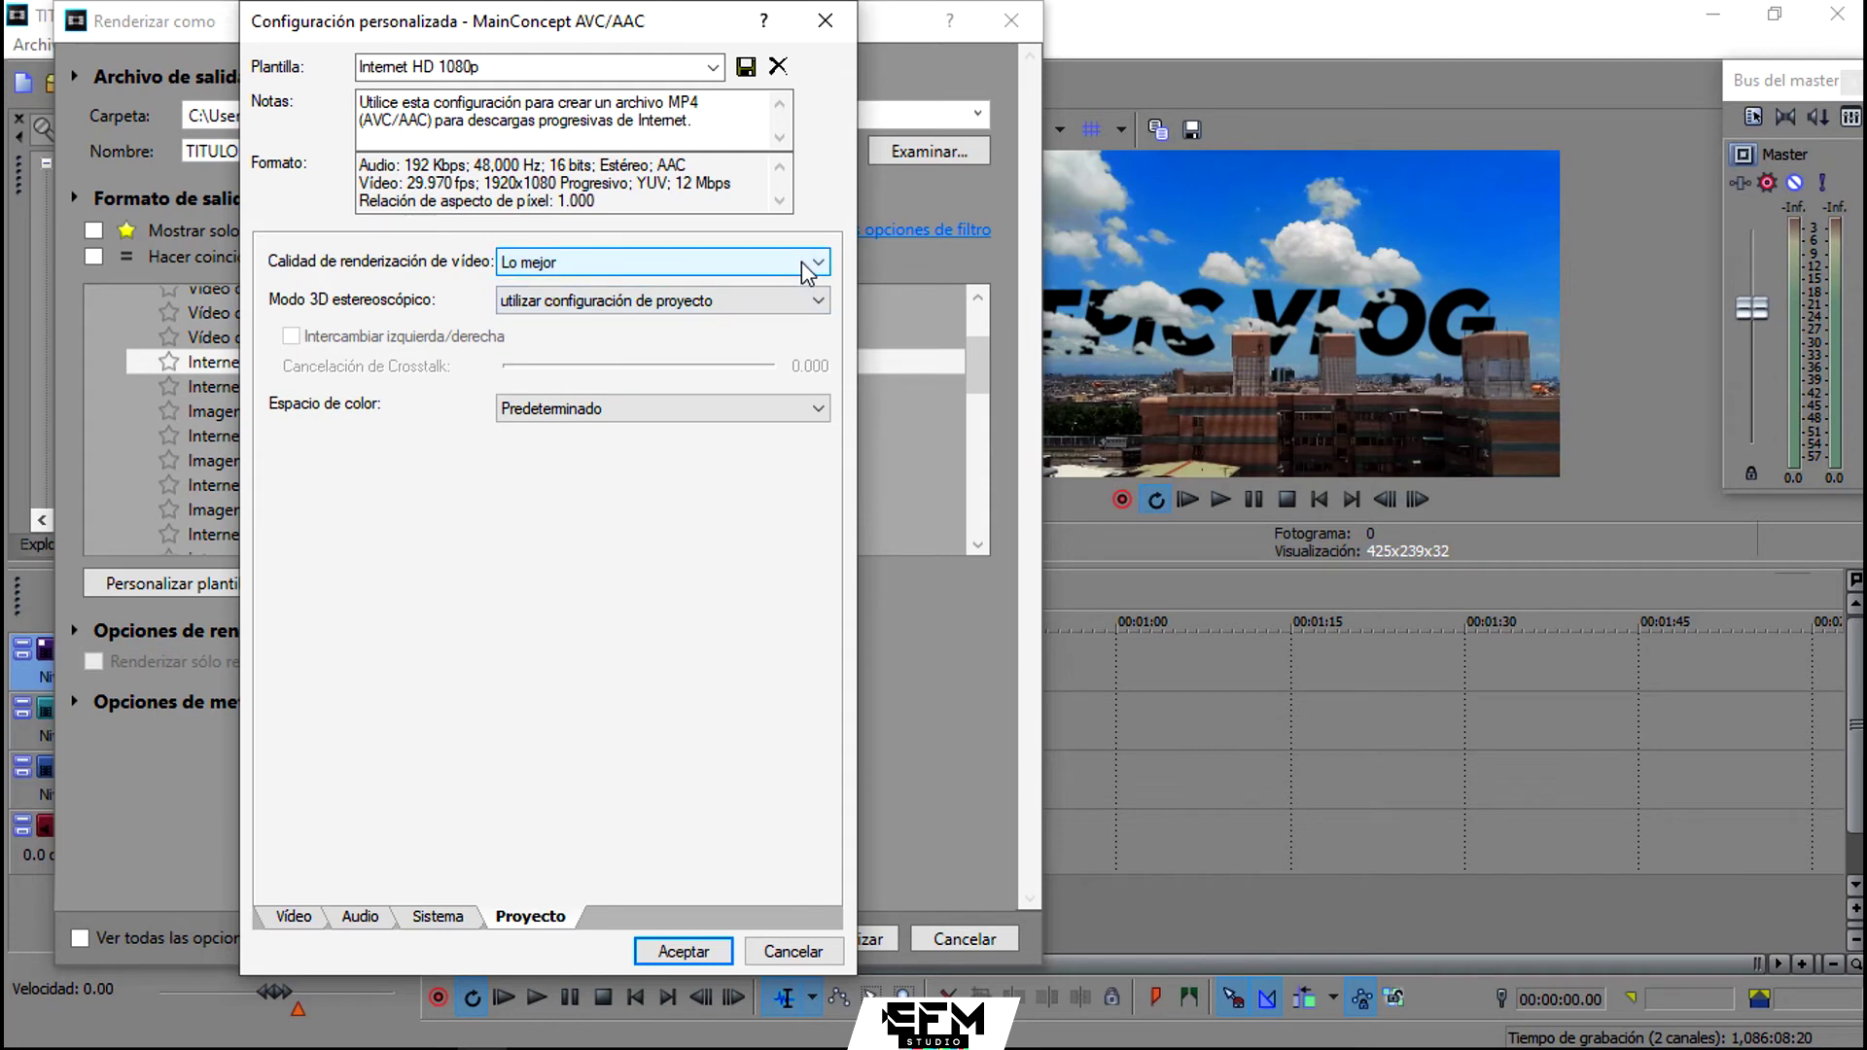
Step: Save the customized template as Youtube HD 1080p and render the project with it
text(Youtub)
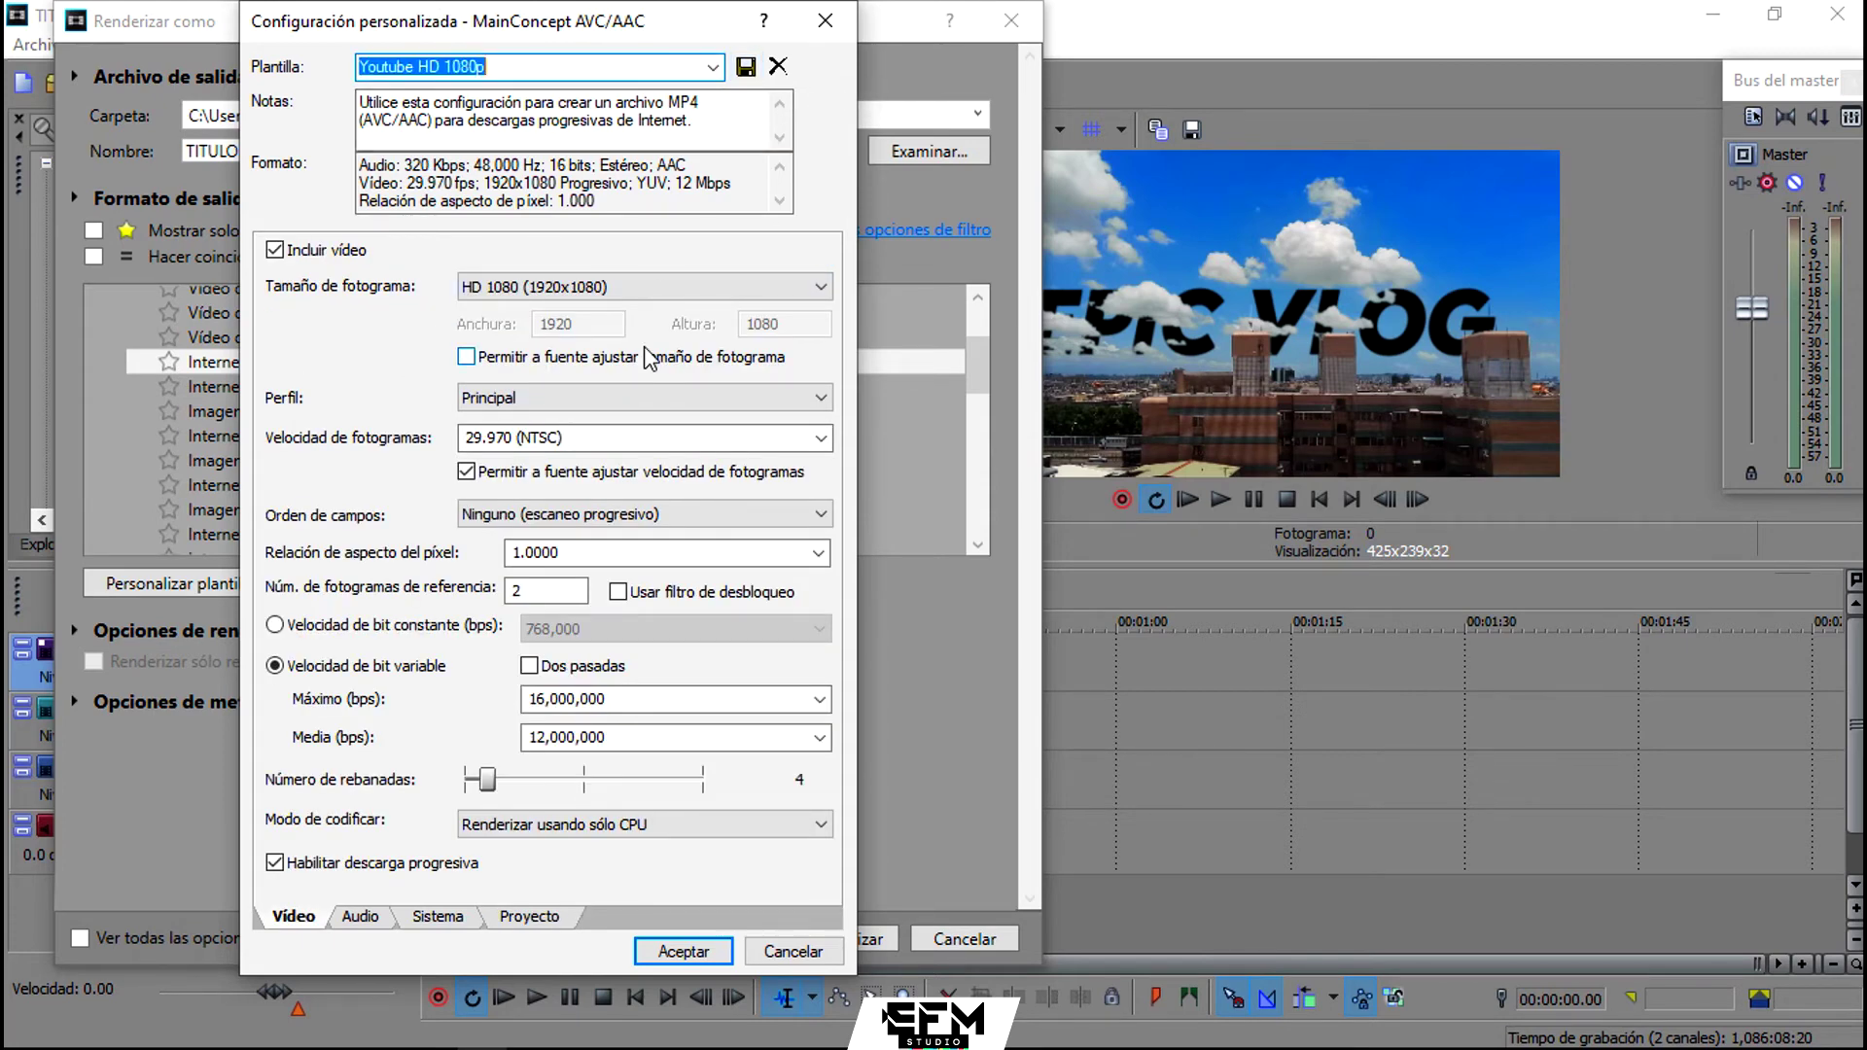
click(683, 949)
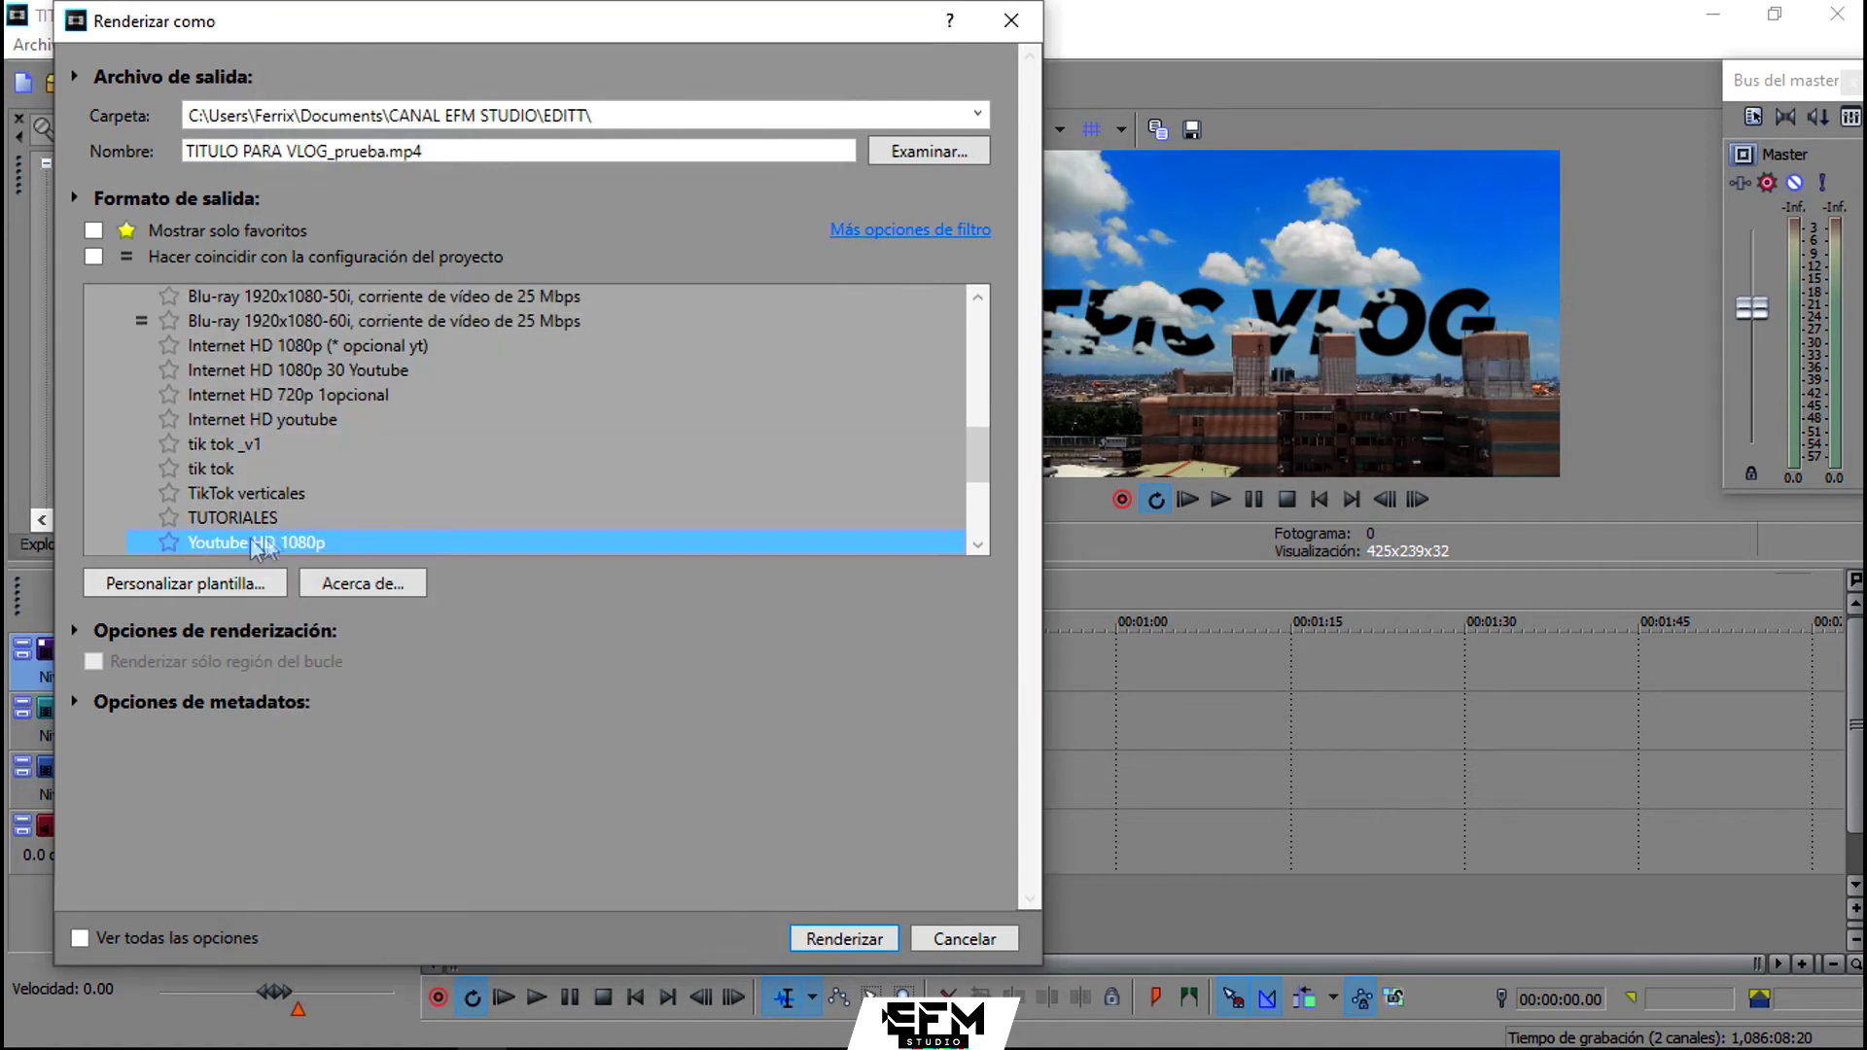
click(860, 949)
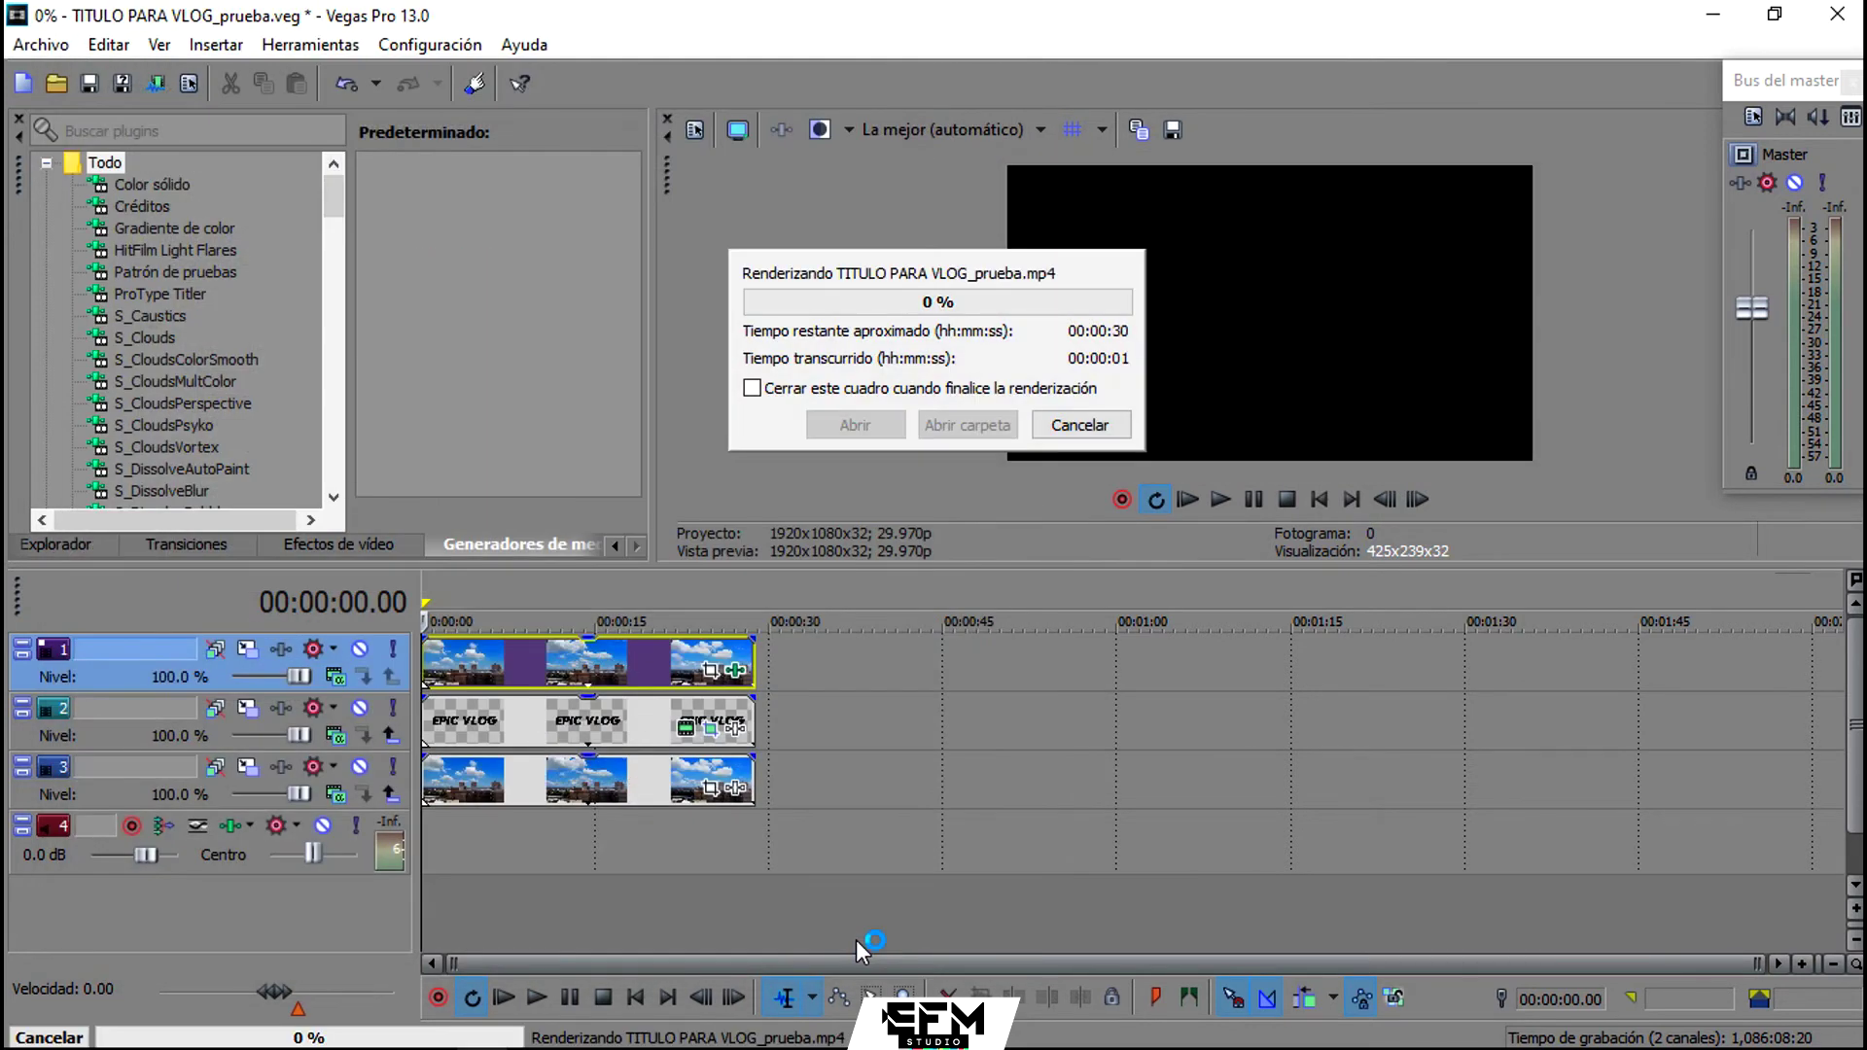